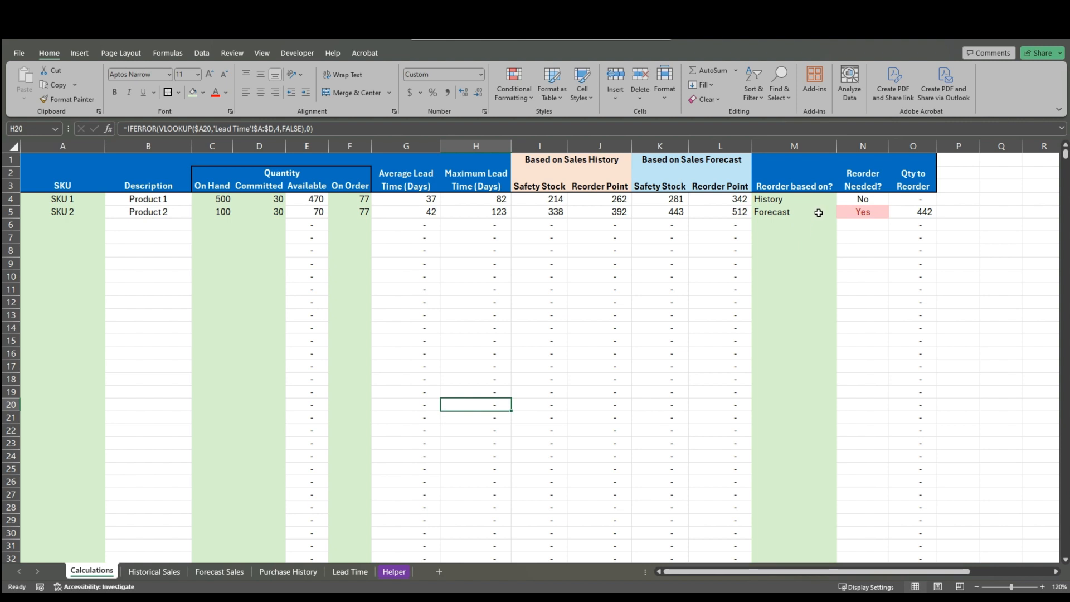
# Add SKU 12345 with the description Widget in row 4 of the Helper sheet
pyautogui.click(394, 571)
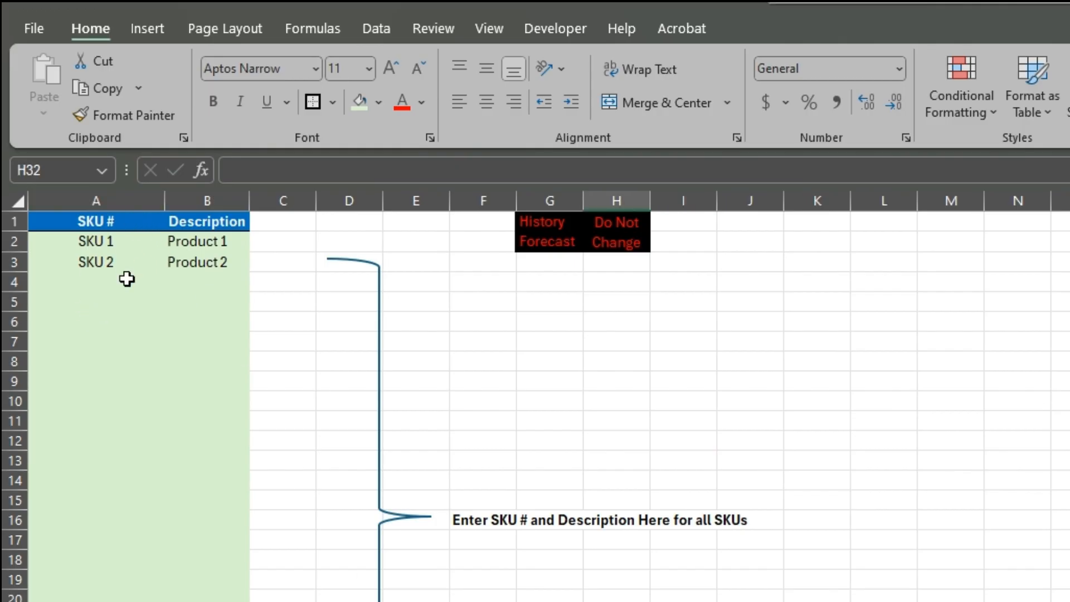
pyautogui.click(78, 267)
pyautogui.click(184, 292)
pyautogui.click(99, 284)
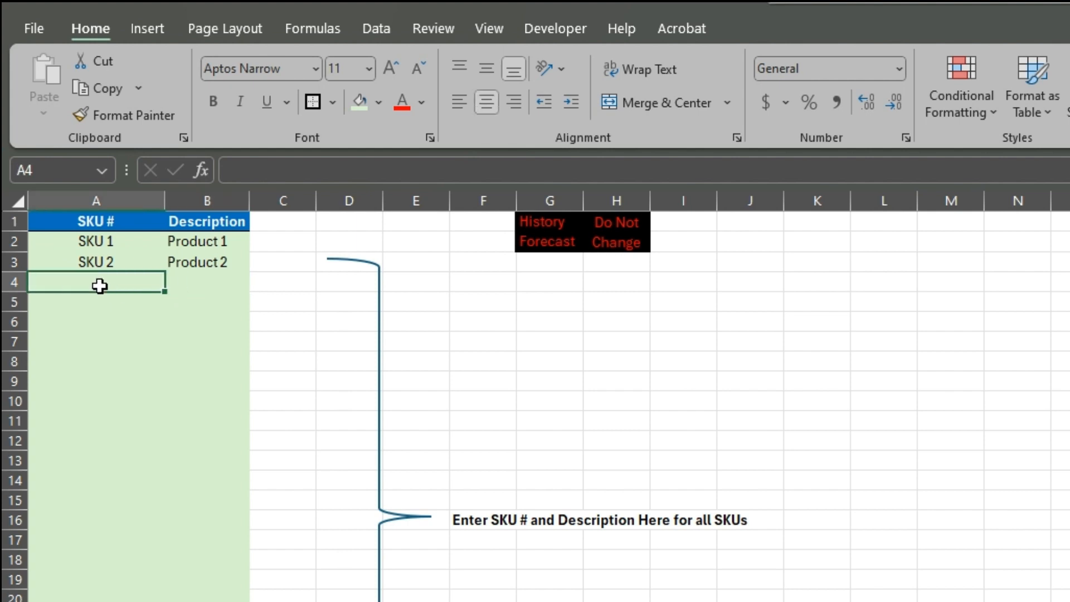
pyautogui.click(205, 284)
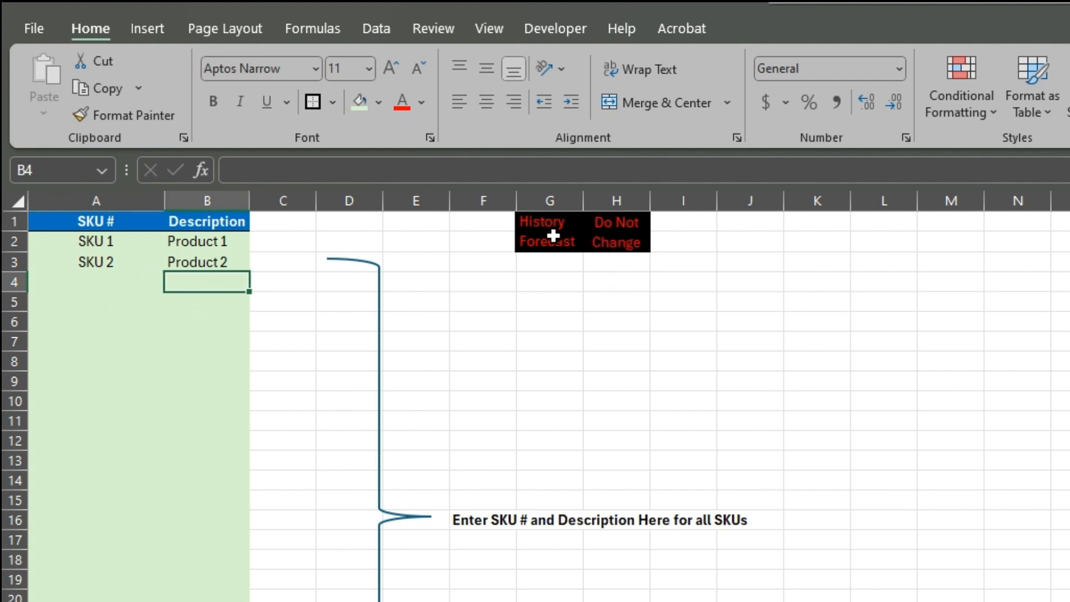
pyautogui.click(78, 282)
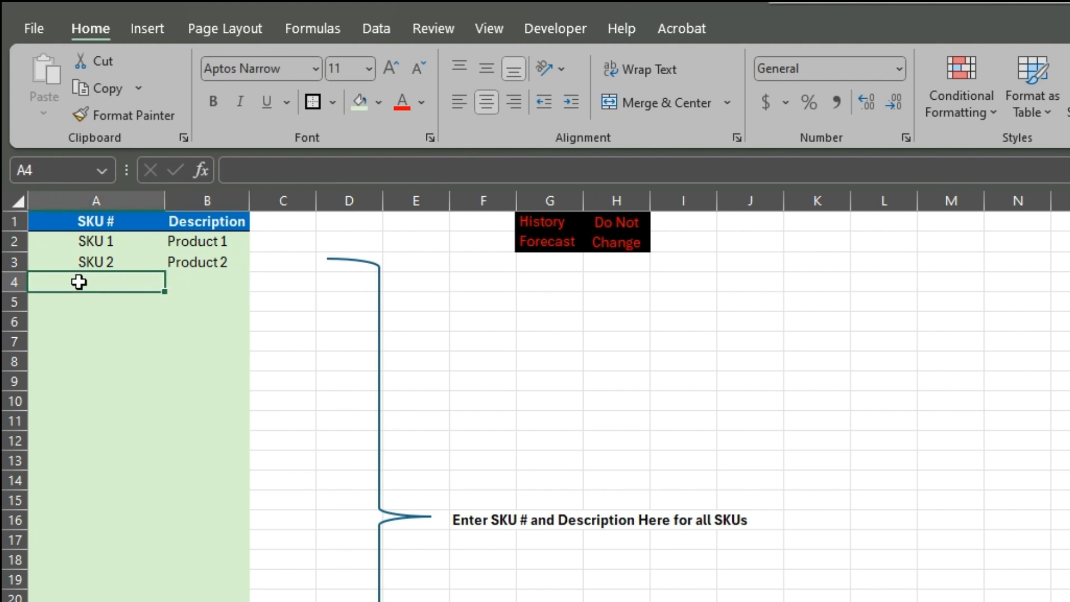
pyautogui.write('12345')
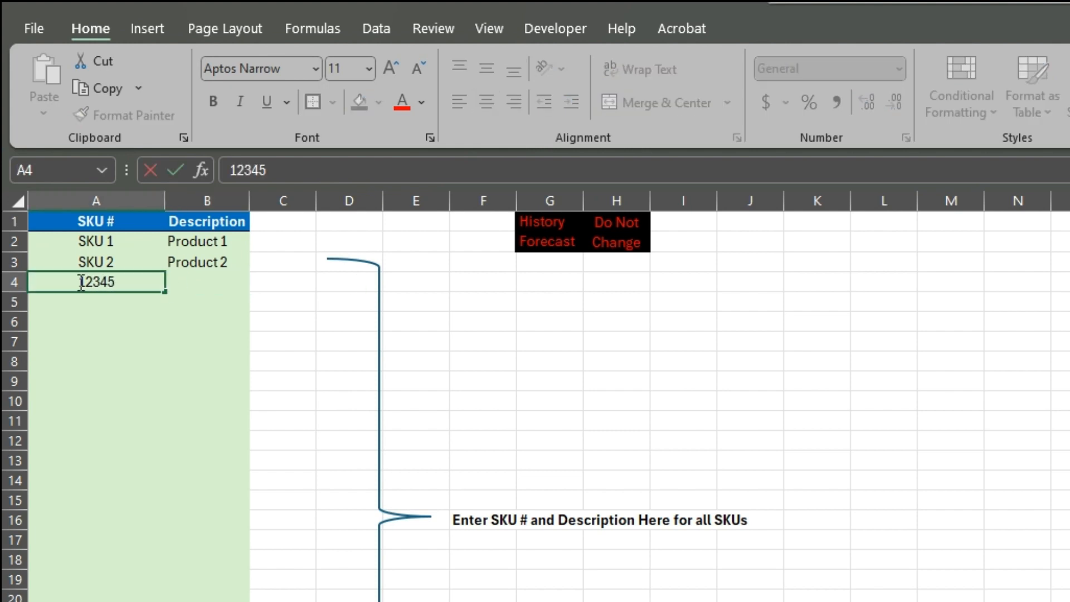
pyautogui.press('Tab')
pyautogui.press('Tab')
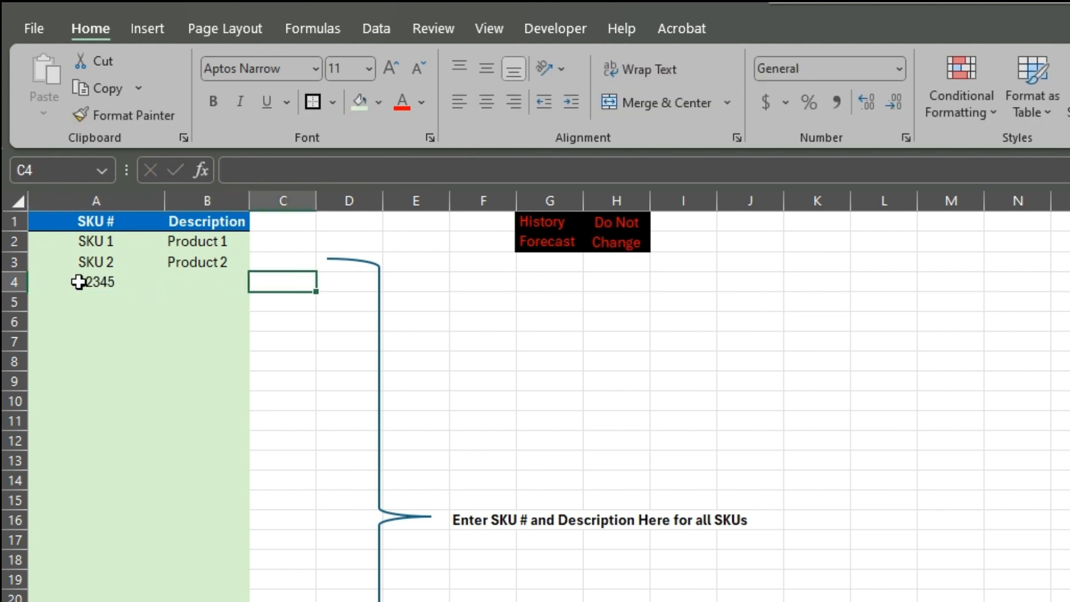
pyautogui.hotkey('shift', 'Tab')
pyautogui.write('Widget')
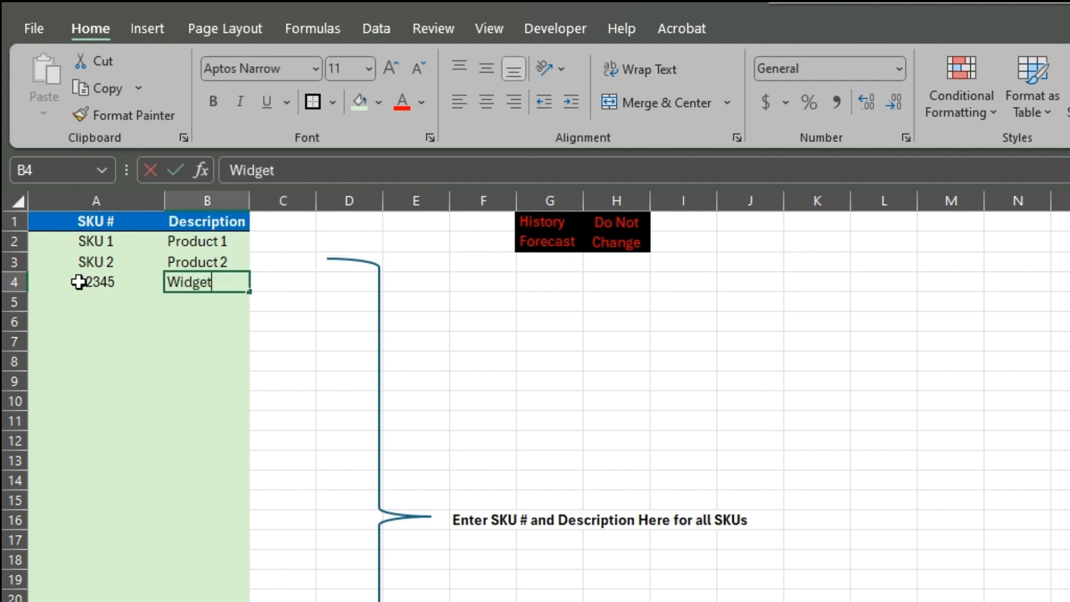
pyautogui.press('Return')
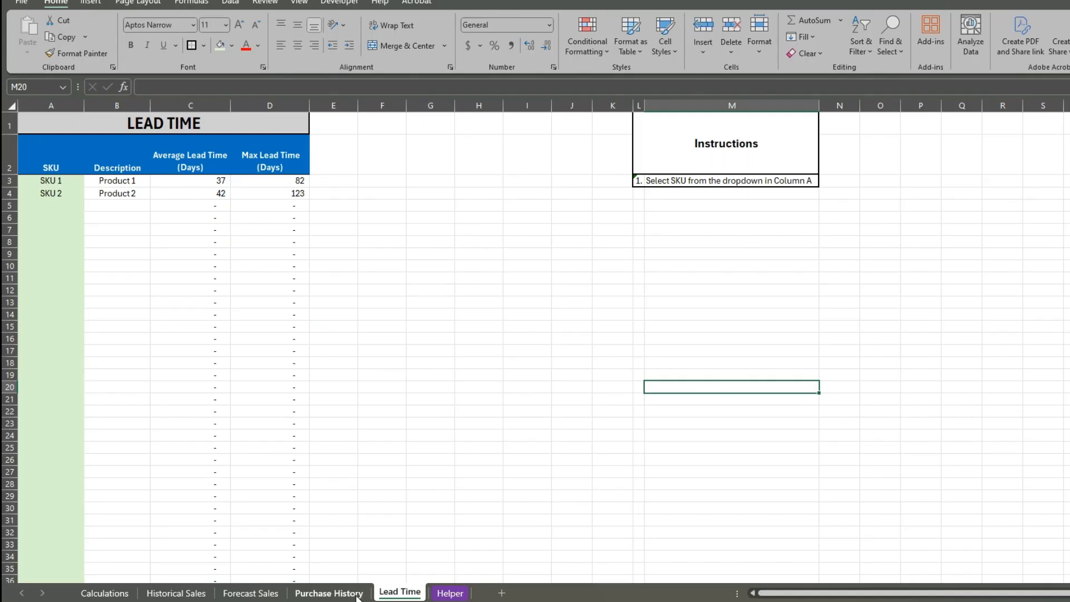
# Choose SKU 12345 for row 17 on the Purchase History sheet
pyautogui.click(337, 591)
pyautogui.click(37, 325)
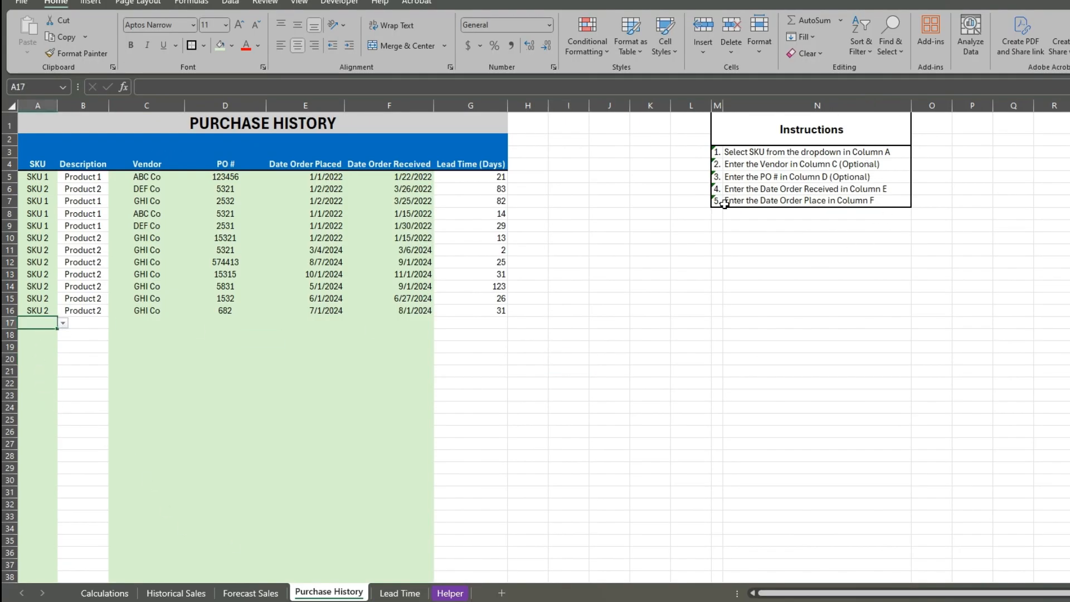
pyautogui.click(34, 359)
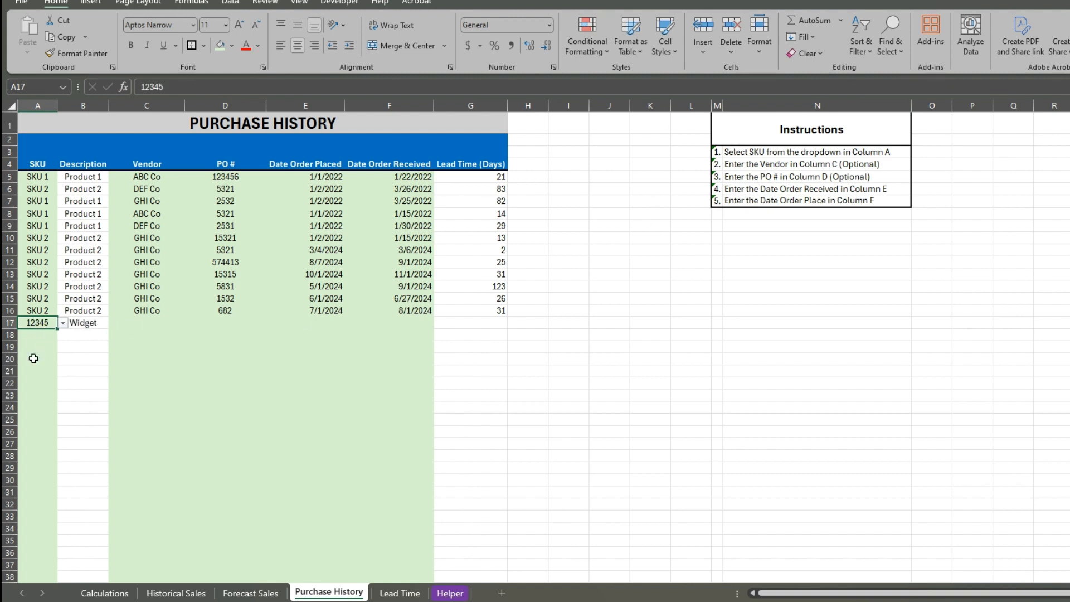
pyautogui.click(135, 322)
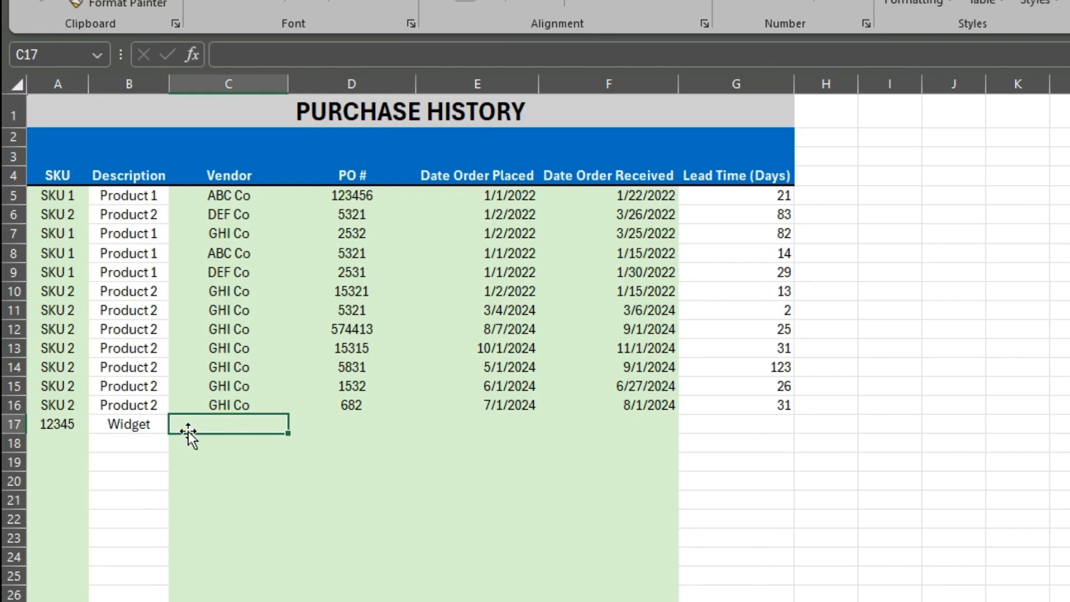
pyautogui.click(82, 321)
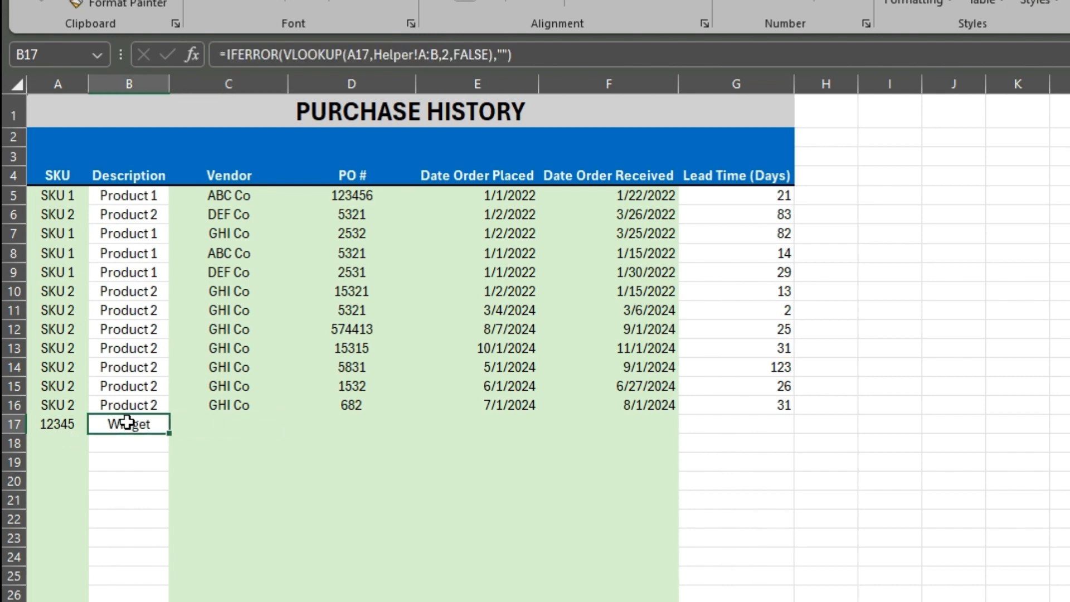
pyautogui.click(238, 419)
pyautogui.click(226, 174)
pyautogui.click(351, 161)
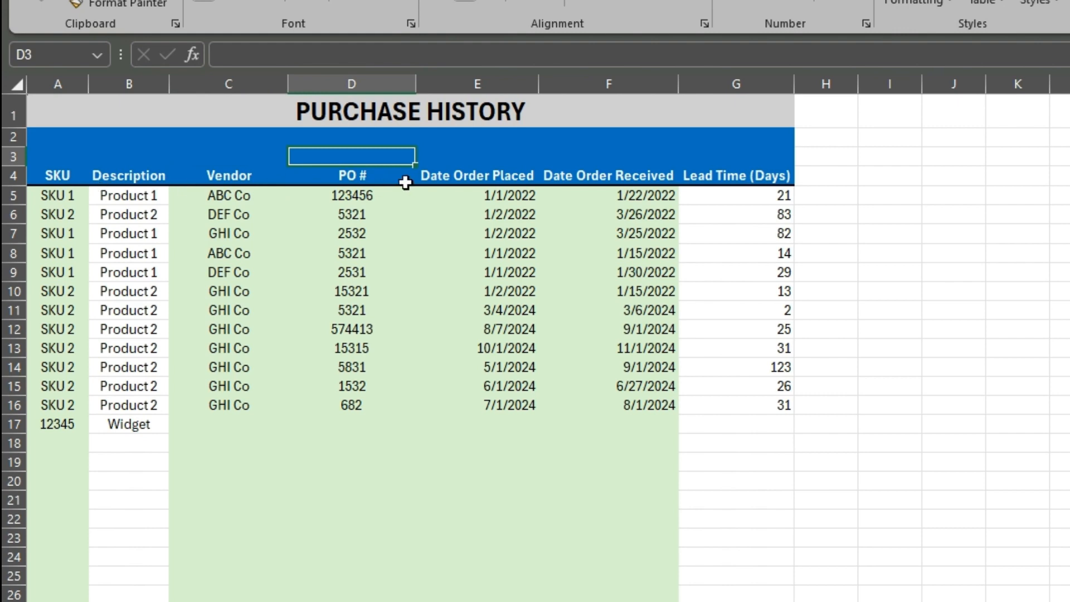
pyautogui.click(345, 172)
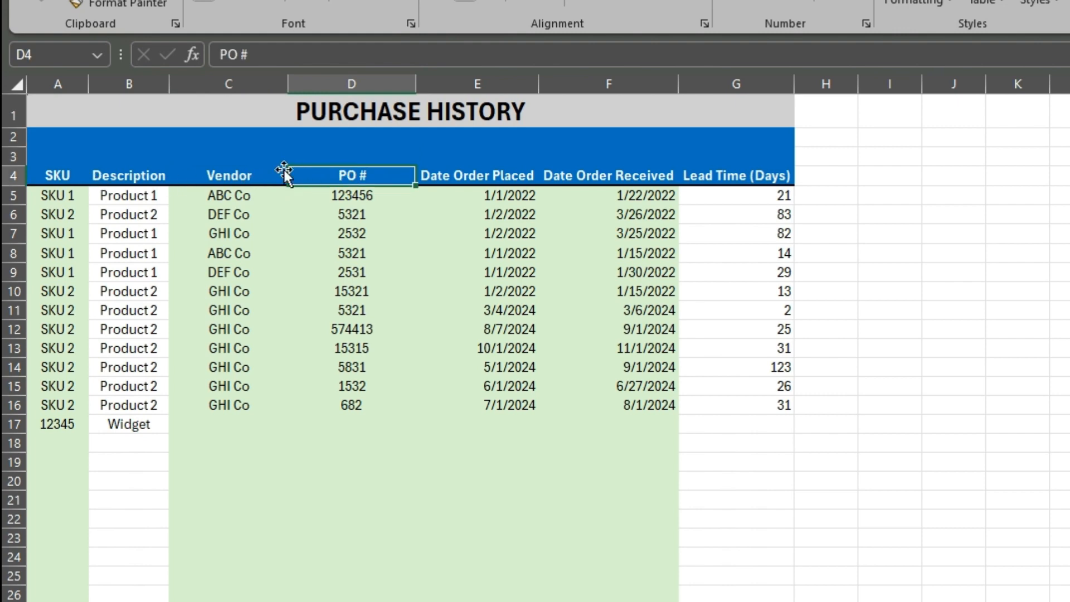
# Enter ZYX Co as the vendor and fill in the PO number for row 17
pyautogui.click(215, 432)
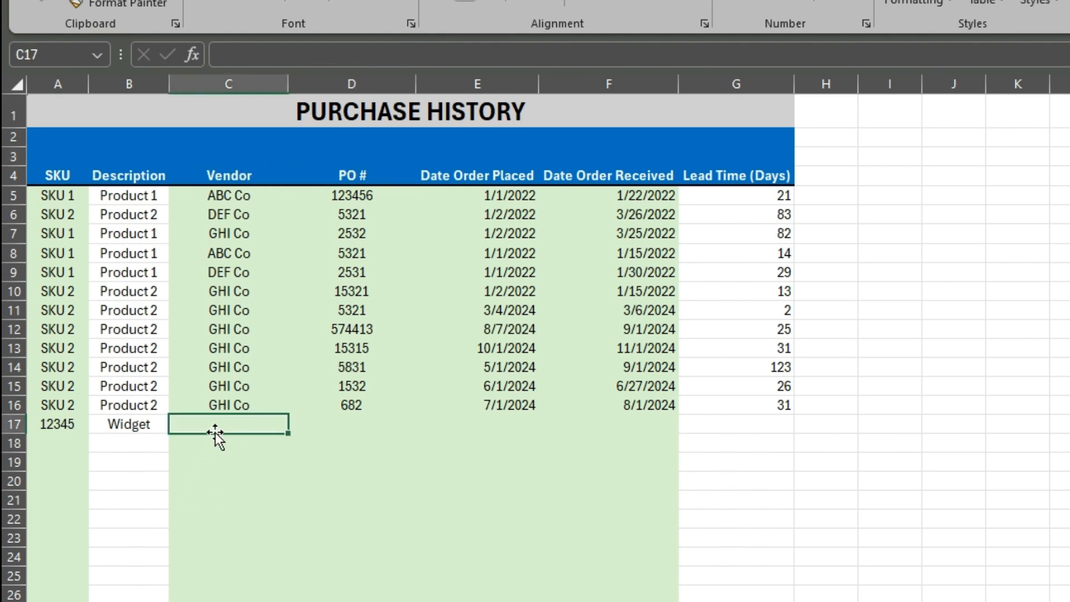
pyautogui.write('Z')
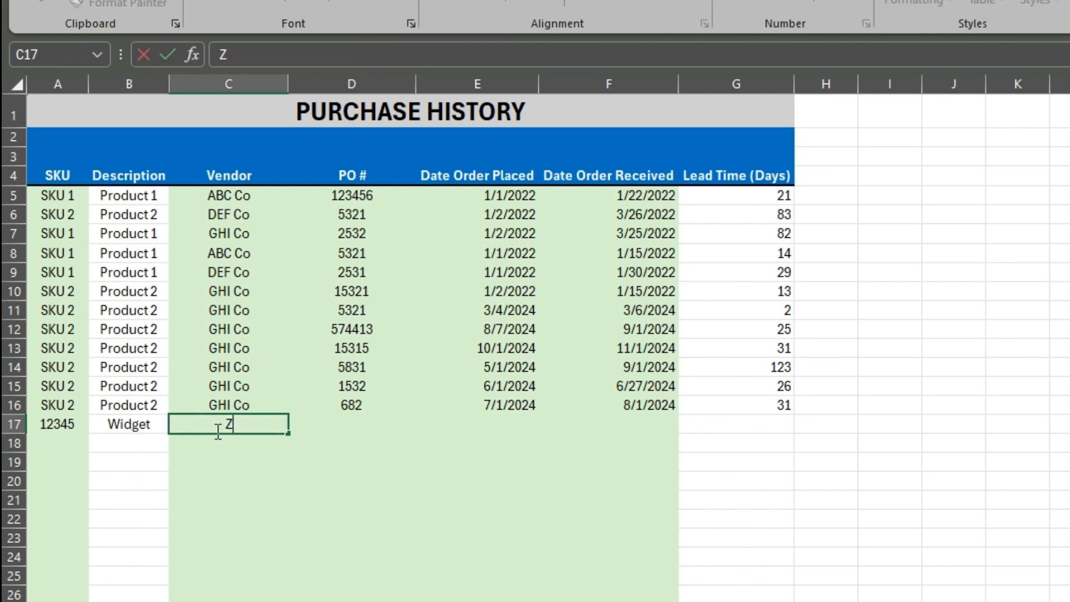
pyautogui.write('YX Co')
pyautogui.press('Tab')
pyautogui.write('4521')
pyautogui.press('Tab')
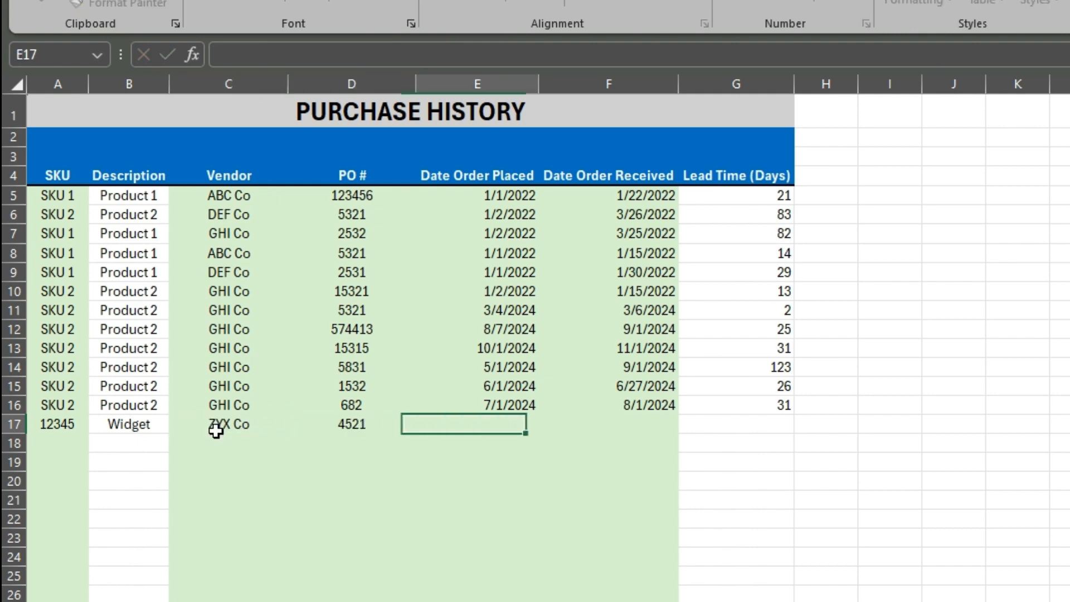
# Set row 17's order placed date to 4/4/2024 and its order received date to 5/15/2024
pyautogui.write('4/4/24')
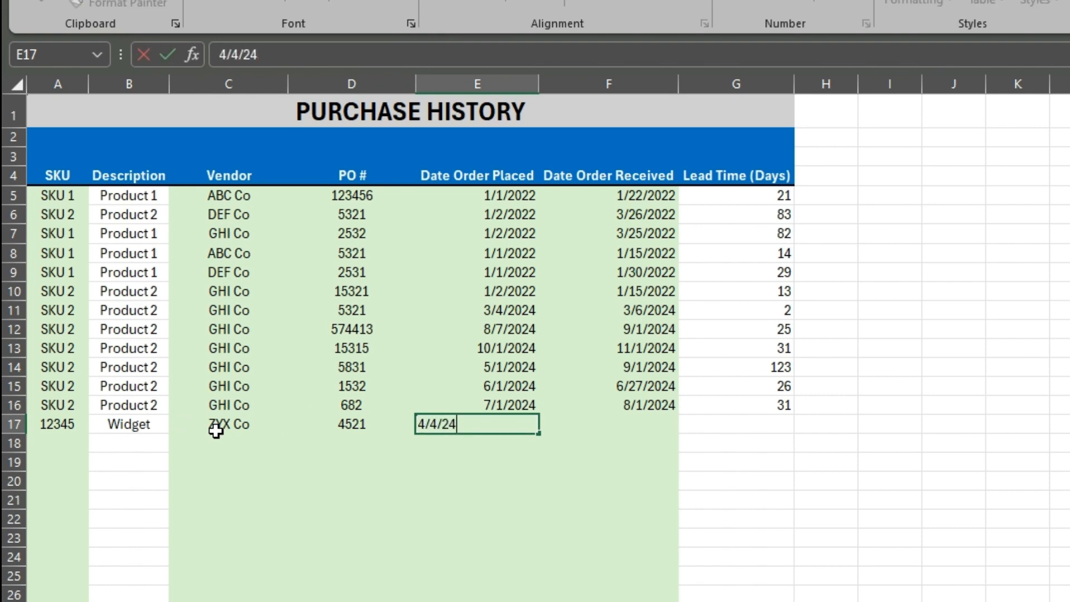
pyautogui.press('Tab')
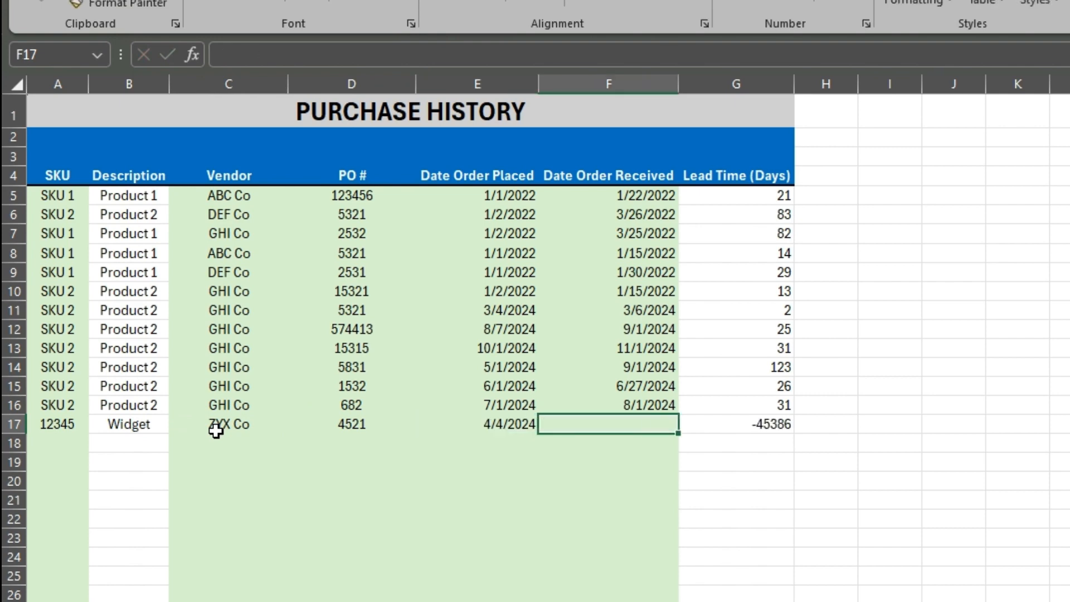
pyautogui.write('5/15/24')
pyautogui.press('Return')
# Enter SKU 12345 in rows 18 to 20 of the purchase history
pyautogui.press('Left')
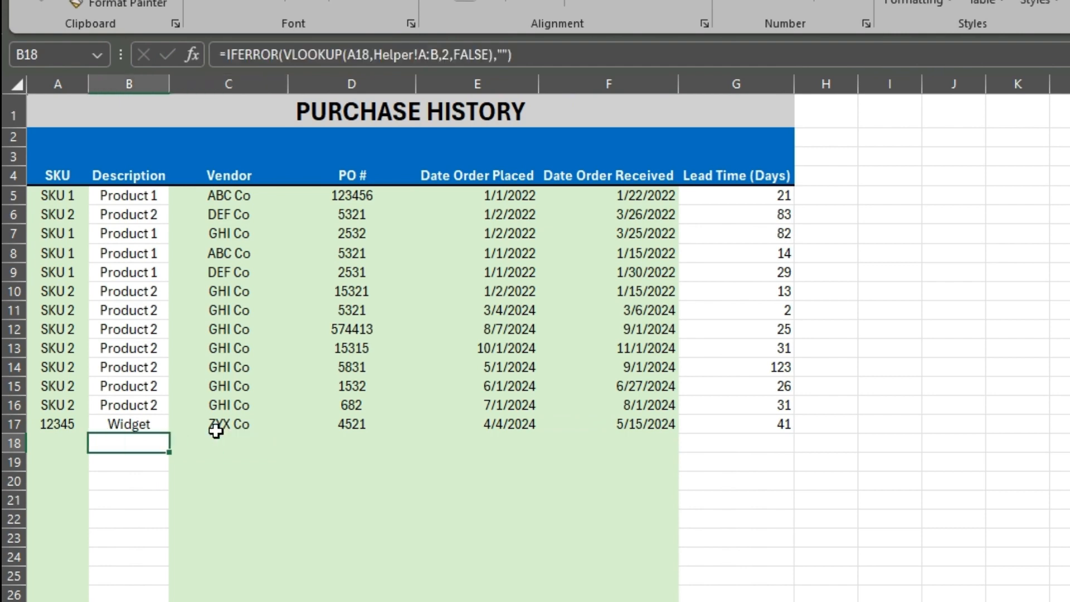
pyautogui.press('Left')
pyautogui.write('12345')
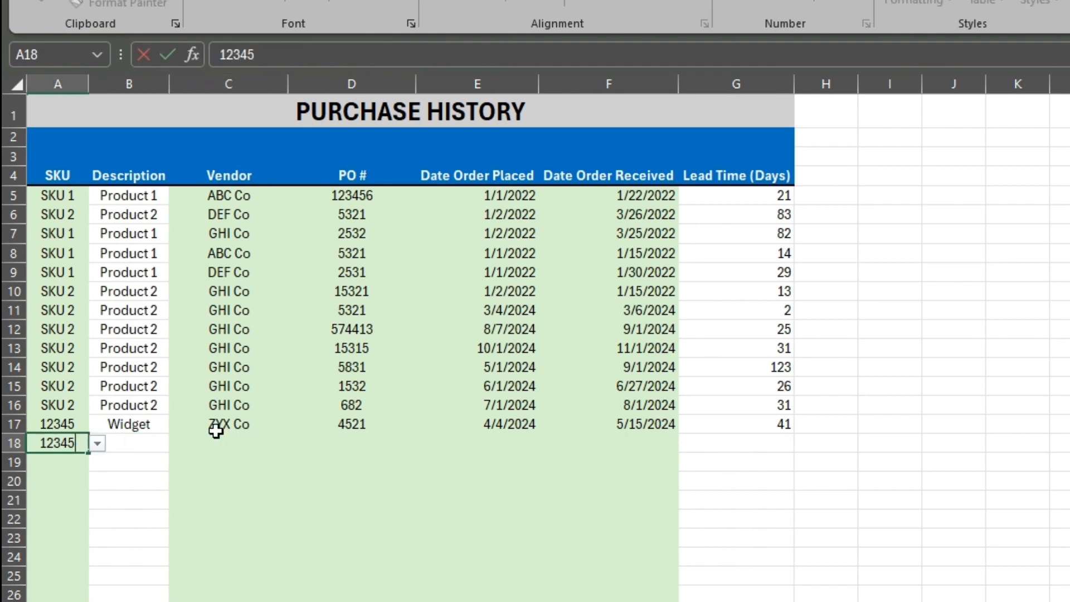
pyautogui.press('Tab')
pyautogui.press('Left')
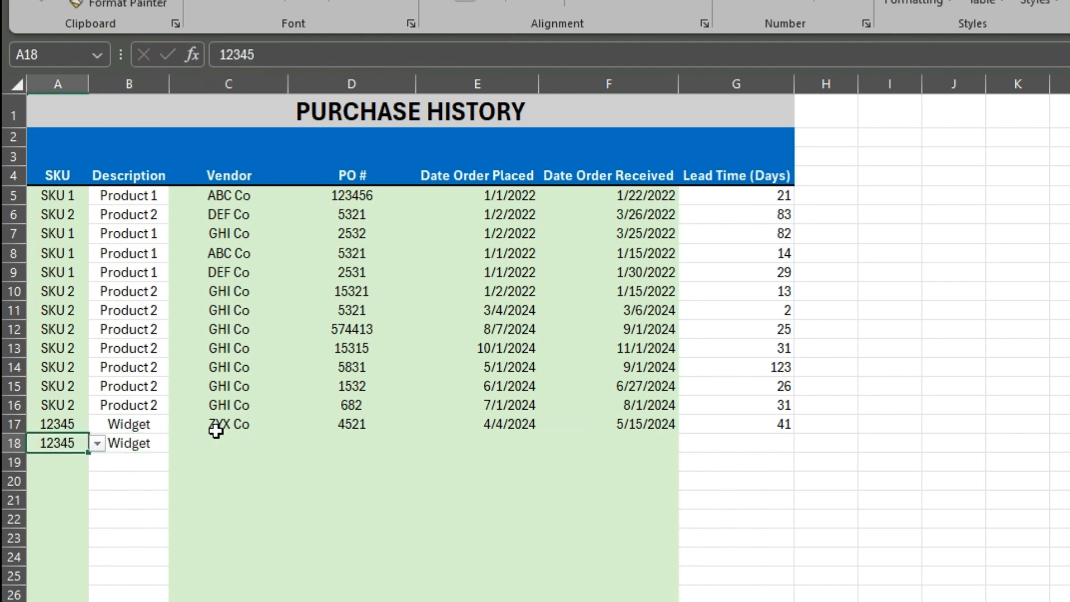
pyautogui.press('Down')
pyautogui.write('123')
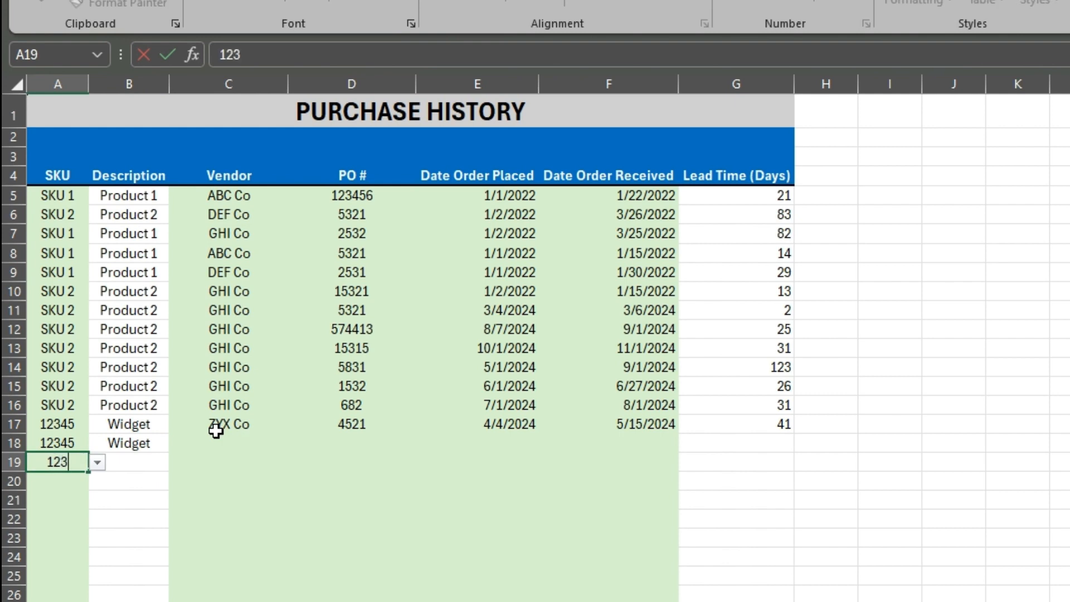
pyautogui.write('45')
pyautogui.press('Return')
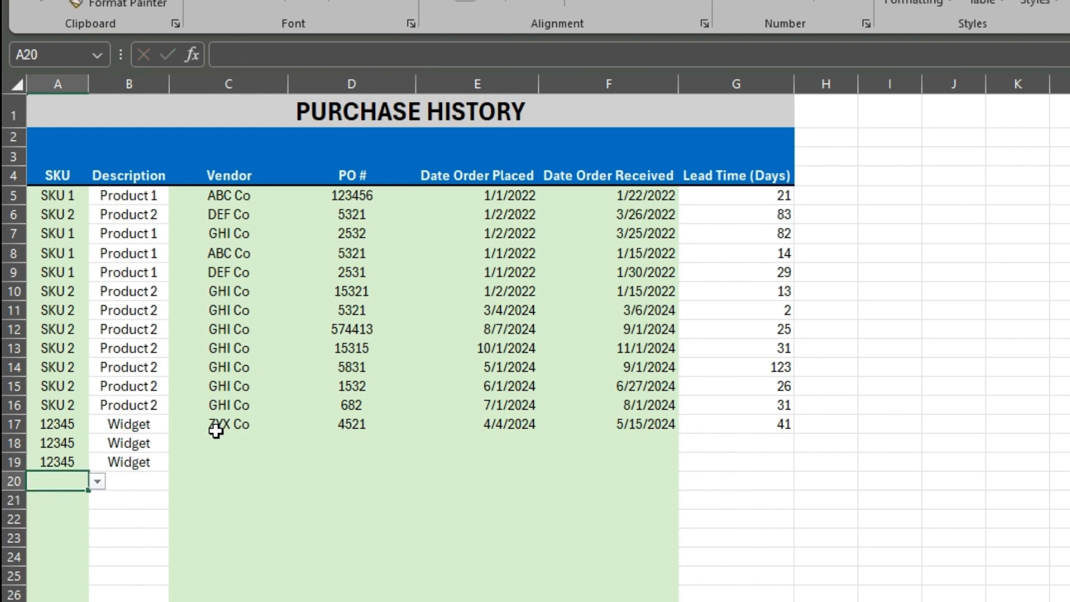
pyautogui.click(97, 481)
pyautogui.click(51, 534)
# Copy the vendor ZYX Co from row 17 into rows 18 to 20
pyautogui.click(224, 429)
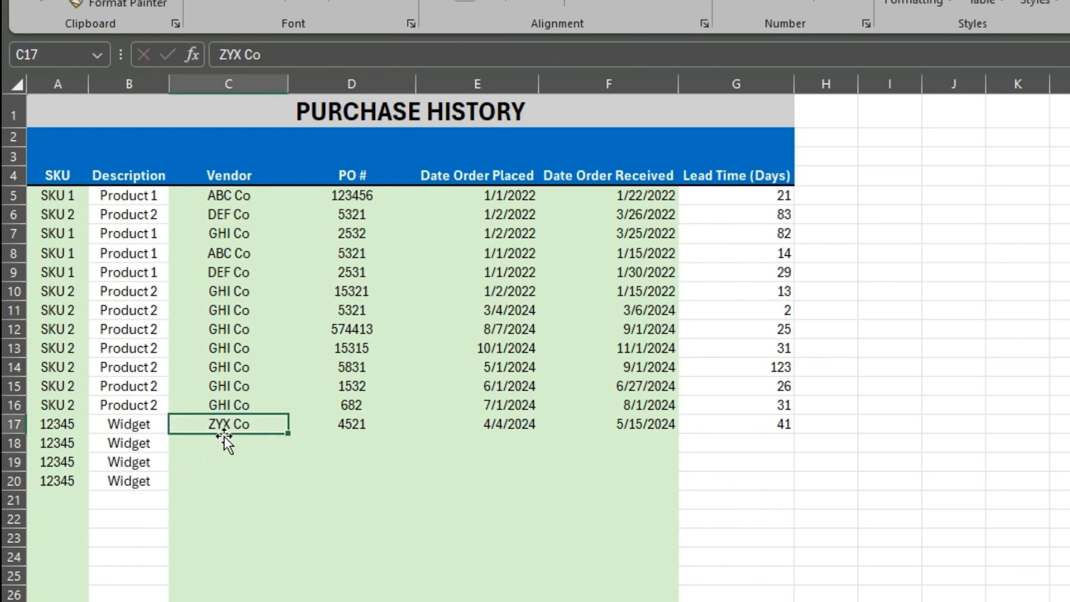
pyautogui.hotkey('ctrl', 'c')
pyautogui.moveTo(220, 442); pyautogui.dragTo(219, 483)
pyautogui.hotkey('ctrl', 'v')
# Fill in the PO number for row 18 and set its order placed date to 4/4/2024
pyautogui.click(359, 443)
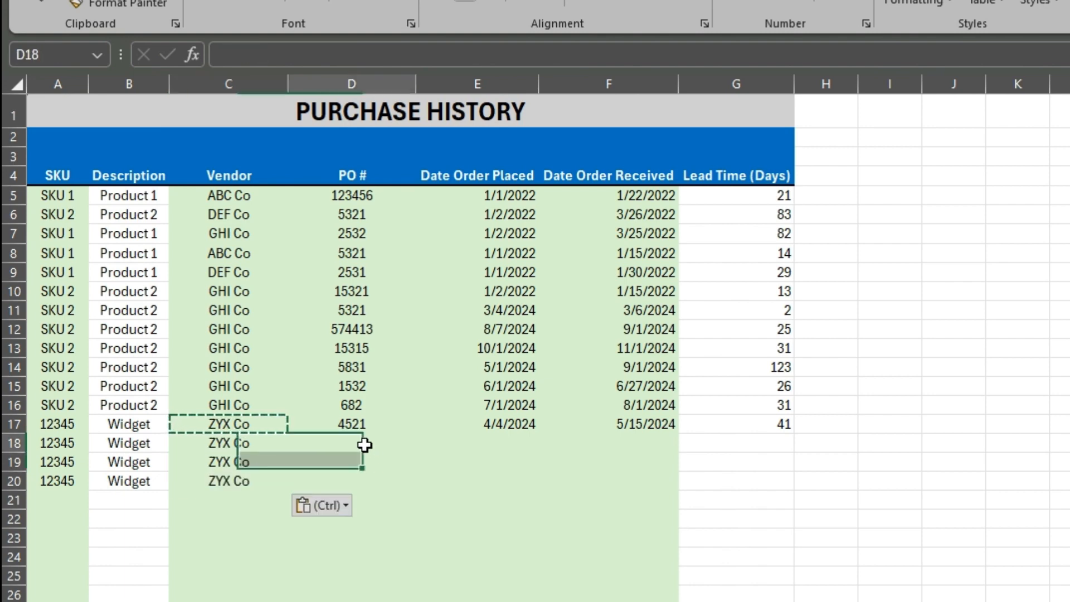
pyautogui.write('243')
pyautogui.press('Return')
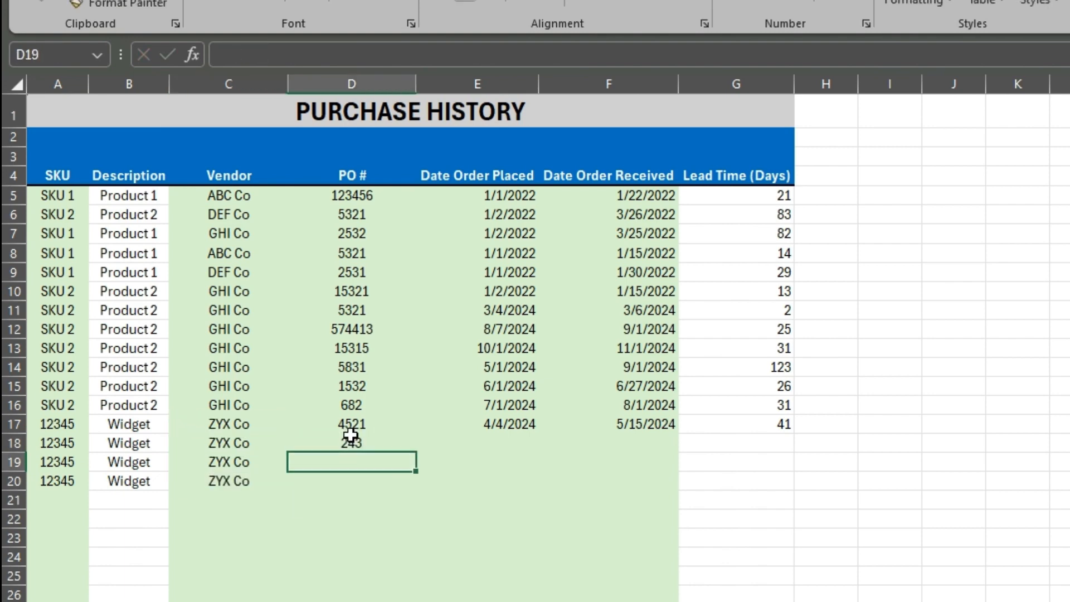
pyautogui.press('Right')
pyautogui.press('Up')
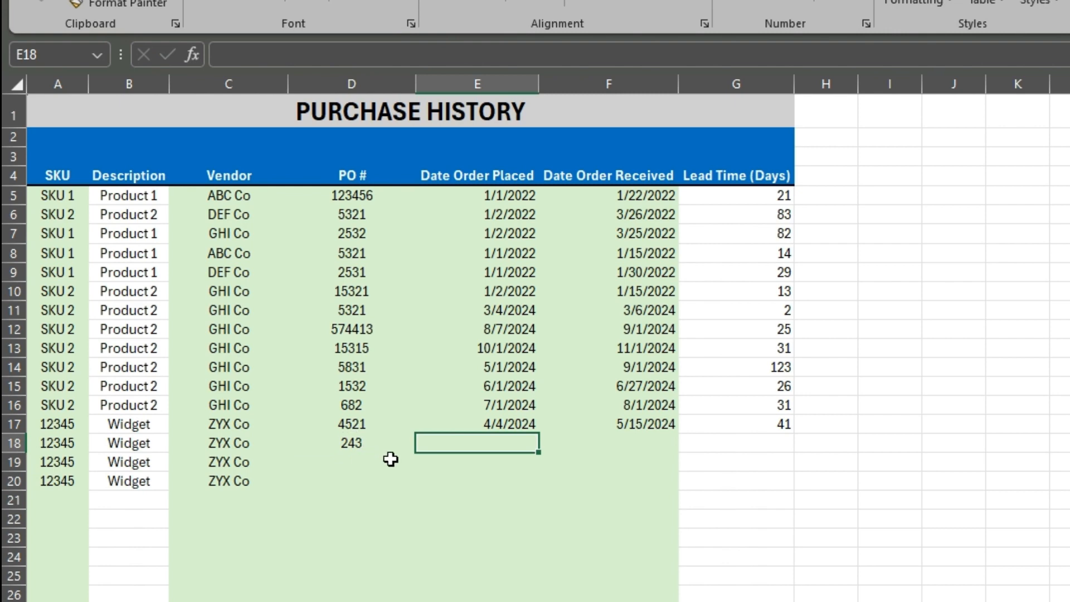
pyautogui.write('5')
pyautogui.press('BackSpace')
pyautogui.write('4/4/2024')
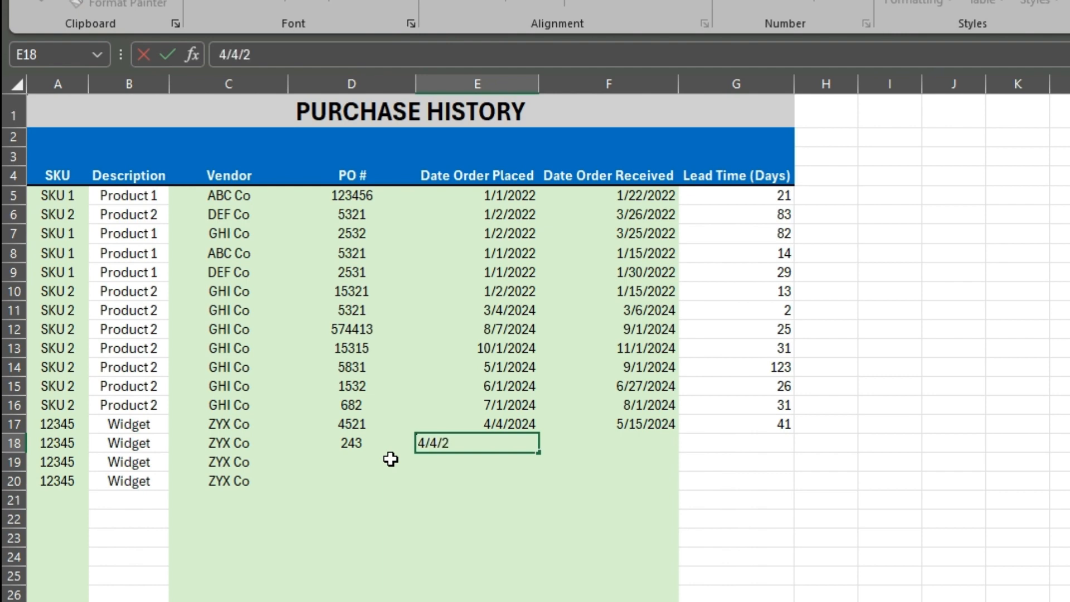
pyautogui.press('Tab')
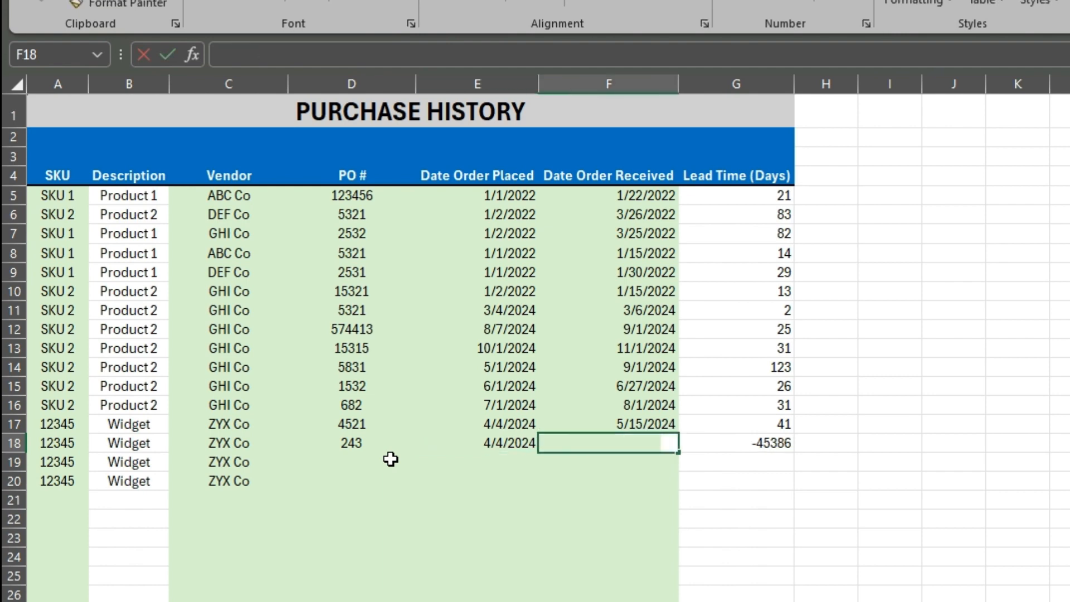
# Set the order received date in row 18 to 5/1/2024
pyautogui.write('5/1/15')
pyautogui.press('Return')
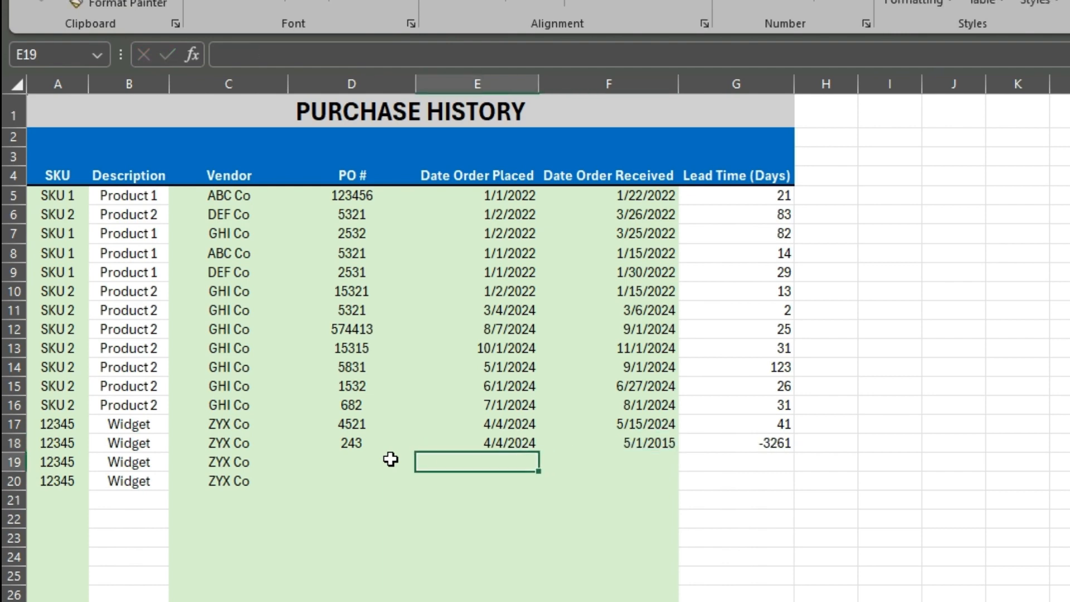
pyautogui.press('Up')
pyautogui.press('Right')
pyautogui.click(287, 65)
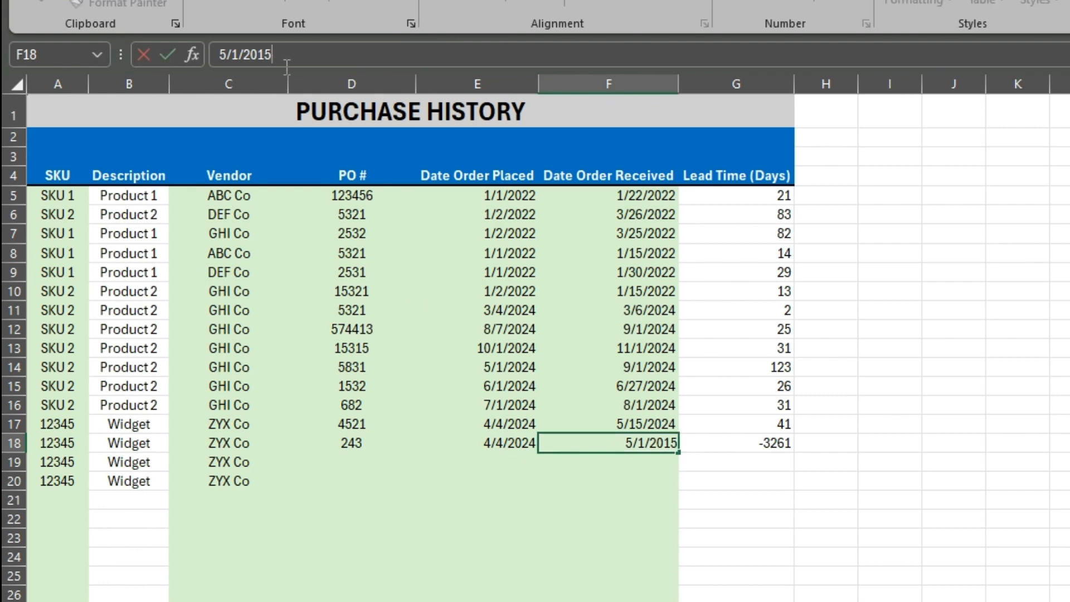
pyautogui.press('BackSpace')
pyautogui.press('BackSpace')
pyautogui.write('24')
pyautogui.press('Return')
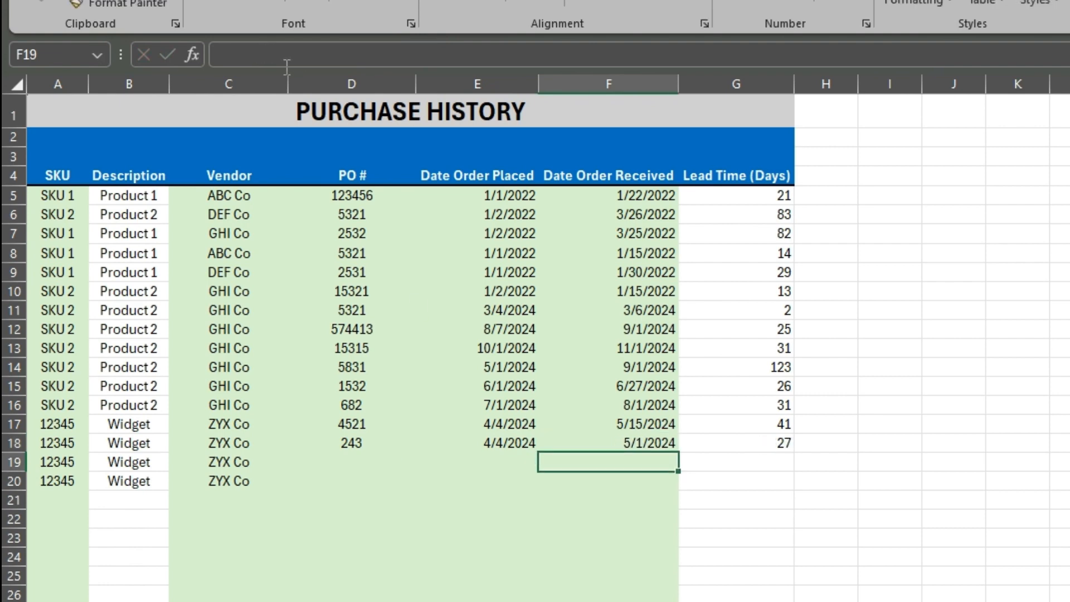
# Set the order placed date in row 19 to 4/3/2024
pyautogui.click(369, 468)
pyautogui.click(489, 460)
pyautogui.write('4/')
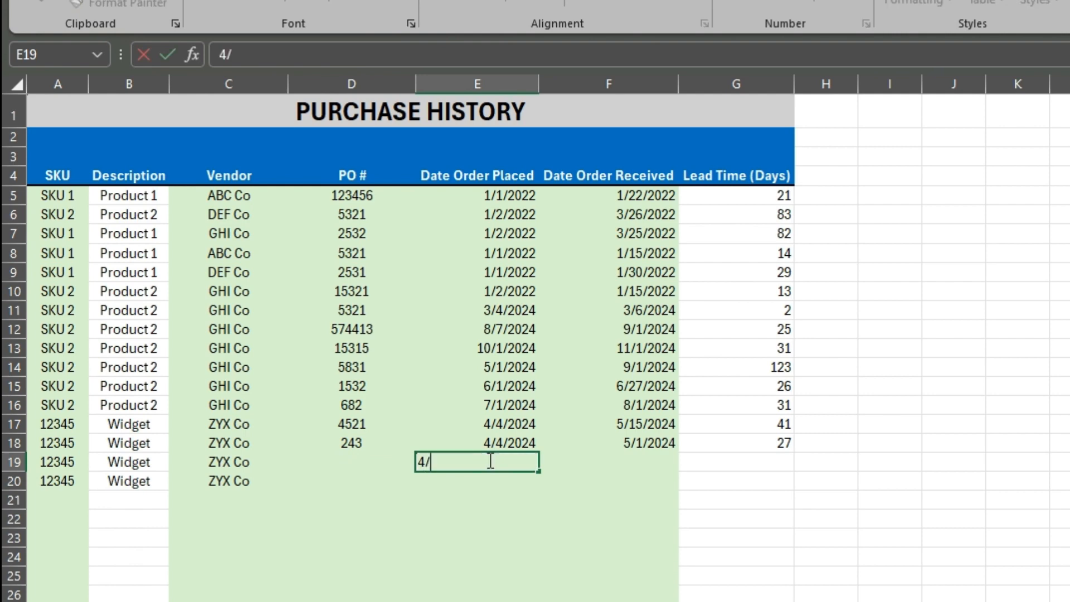
pyautogui.write('3/2024')
pyautogui.press('Tab')
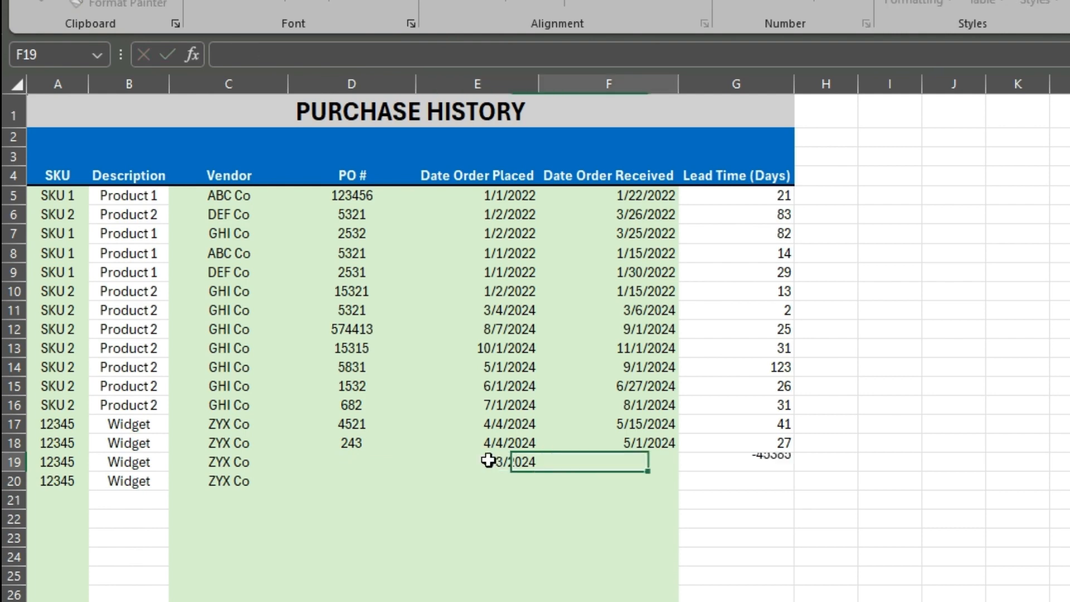
# Set the order received date in row 19 to 4/15/2024
pyautogui.write('4/1/')
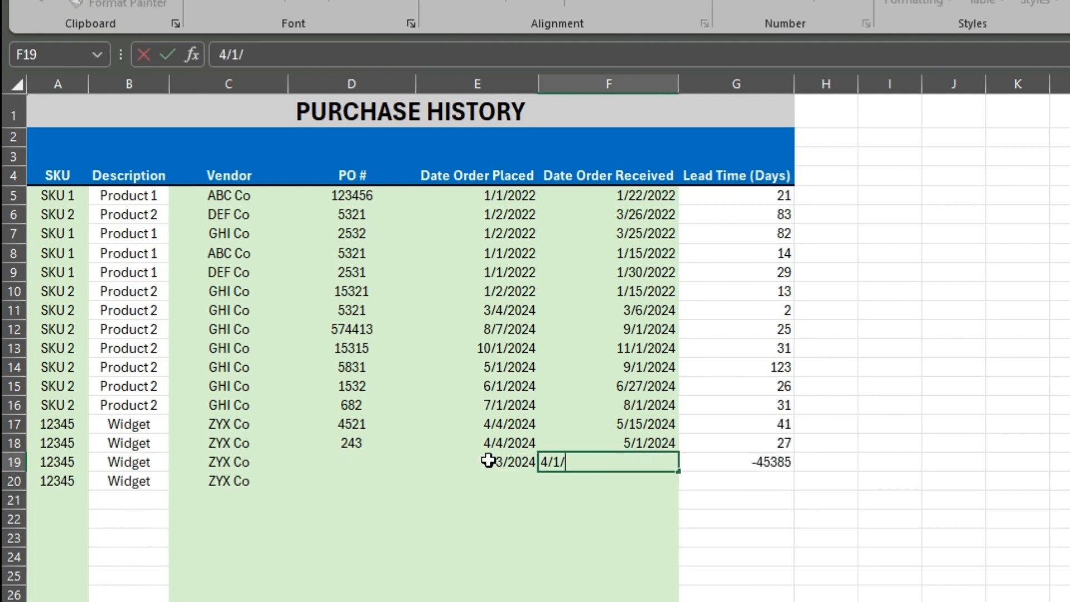
pyautogui.press('BackSpace')
pyautogui.press('BackSpace')
pyautogui.write('15/2024')
pyautogui.press('Return')
# Fill in row 20 with order placed date 4/3/2024 and order received date 6/1/2024
pyautogui.press('Left')
pyautogui.write('4/3')
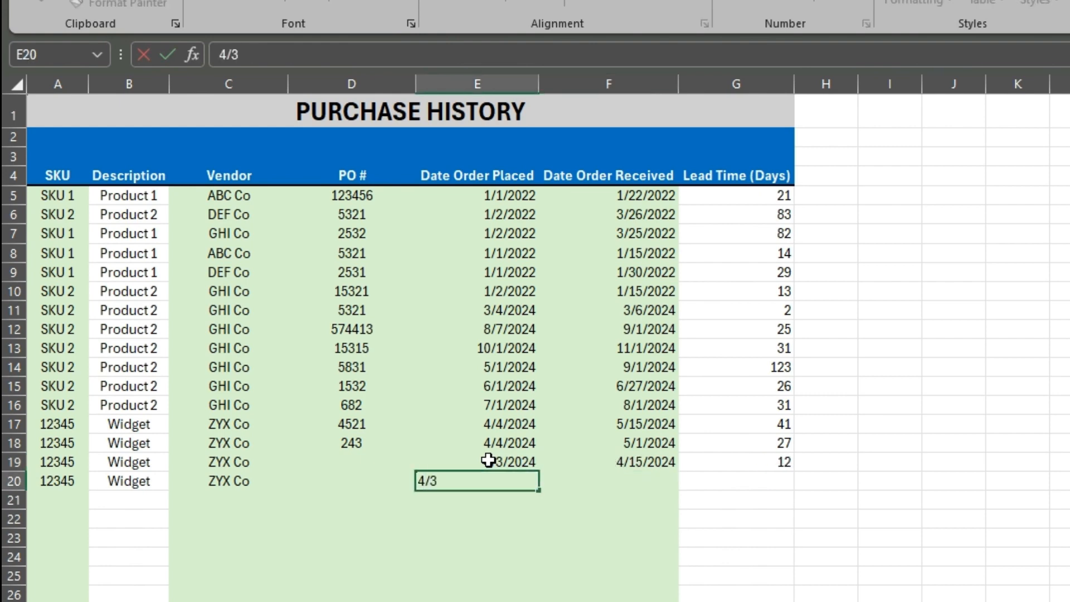
pyautogui.write('/24')
pyautogui.press('Tab')
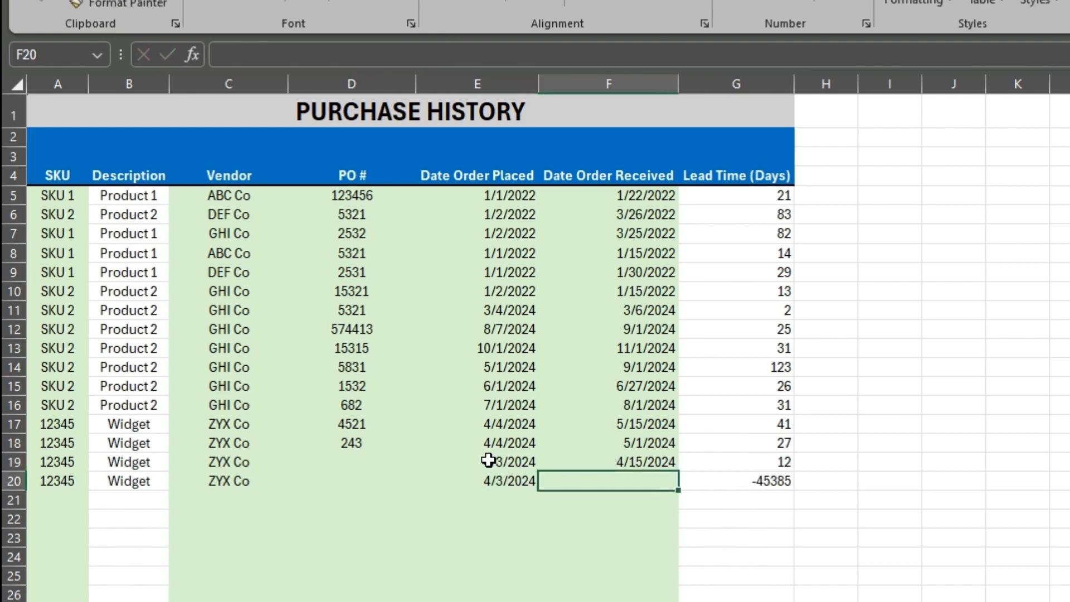
pyautogui.write('4')
pyautogui.press('BackSpace')
pyautogui.press('BackSpace')
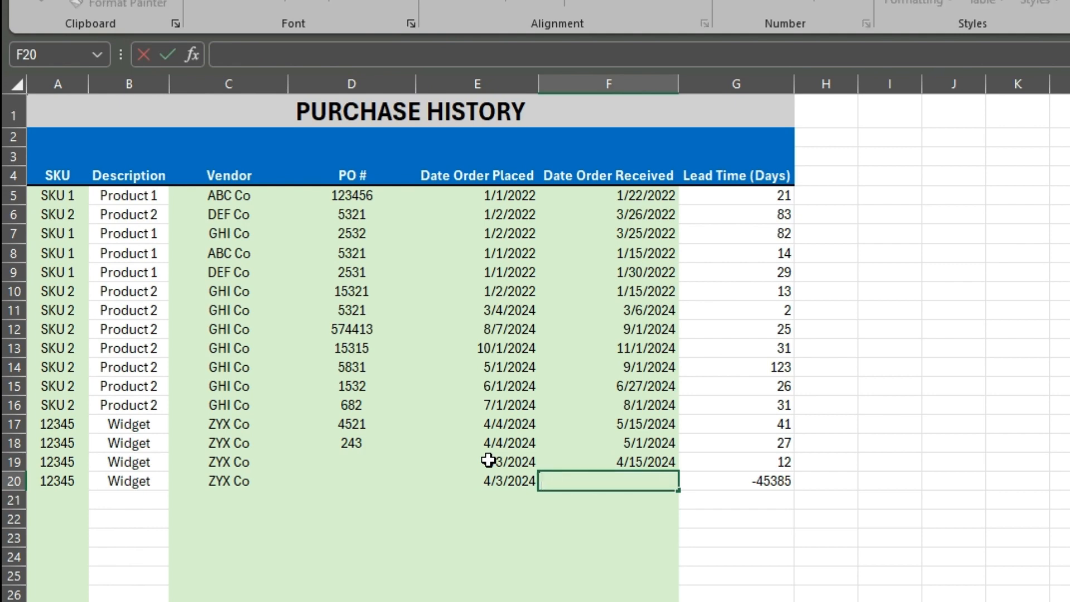
pyautogui.write('6/1/2024')
pyautogui.press('Return')
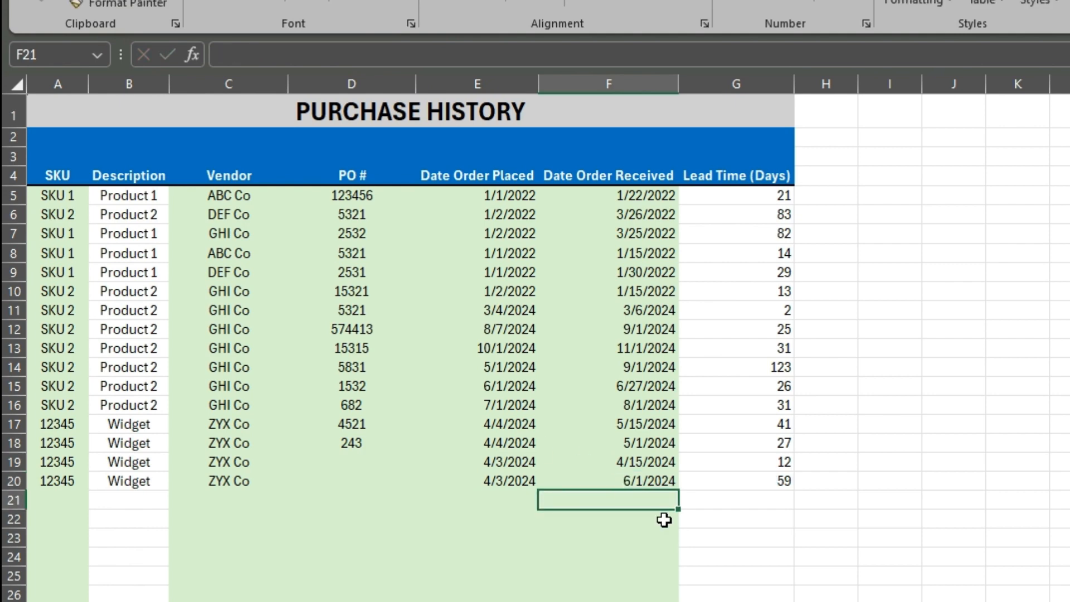
# Review the calculated lead times for SKU 12345 in rows 17 to 20
pyautogui.moveTo(769, 424); pyautogui.dragTo(777, 471)
pyautogui.click(910, 498)
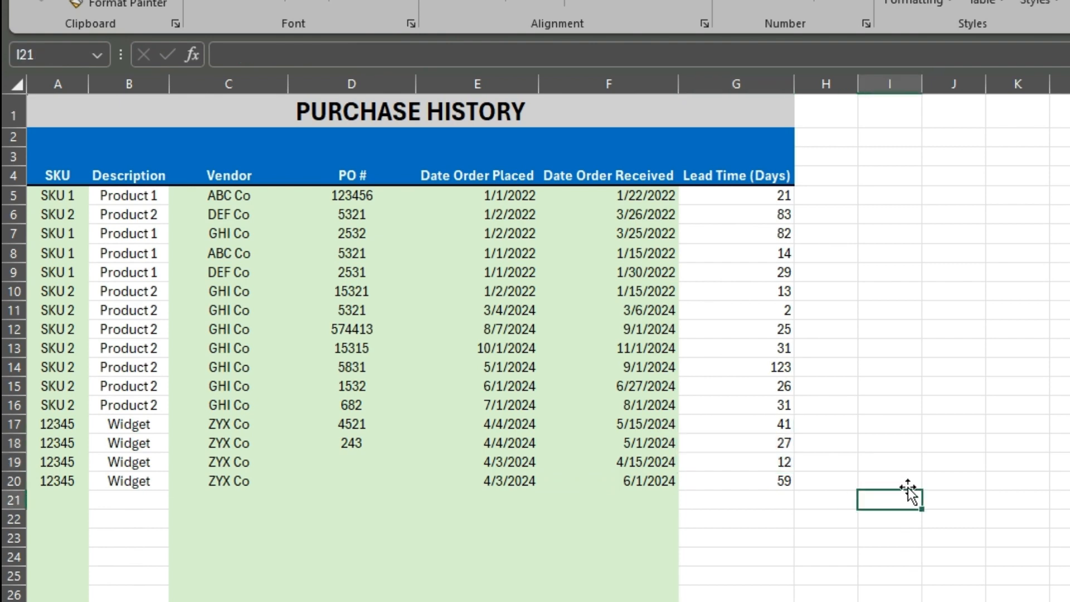
pyautogui.click(801, 477)
pyautogui.click(789, 478)
pyautogui.click(785, 460)
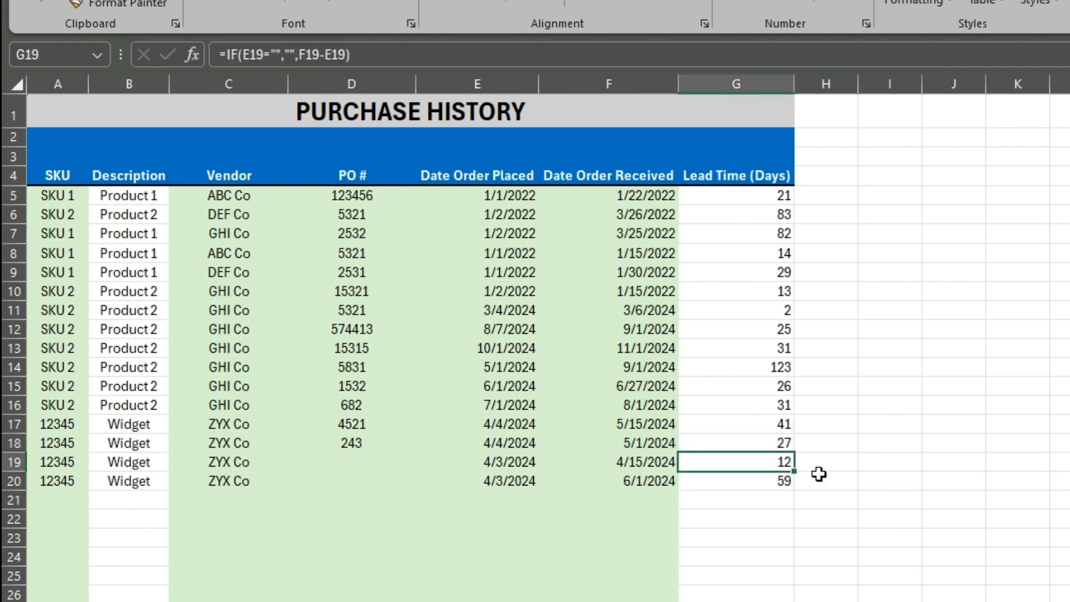
pyautogui.click(788, 480)
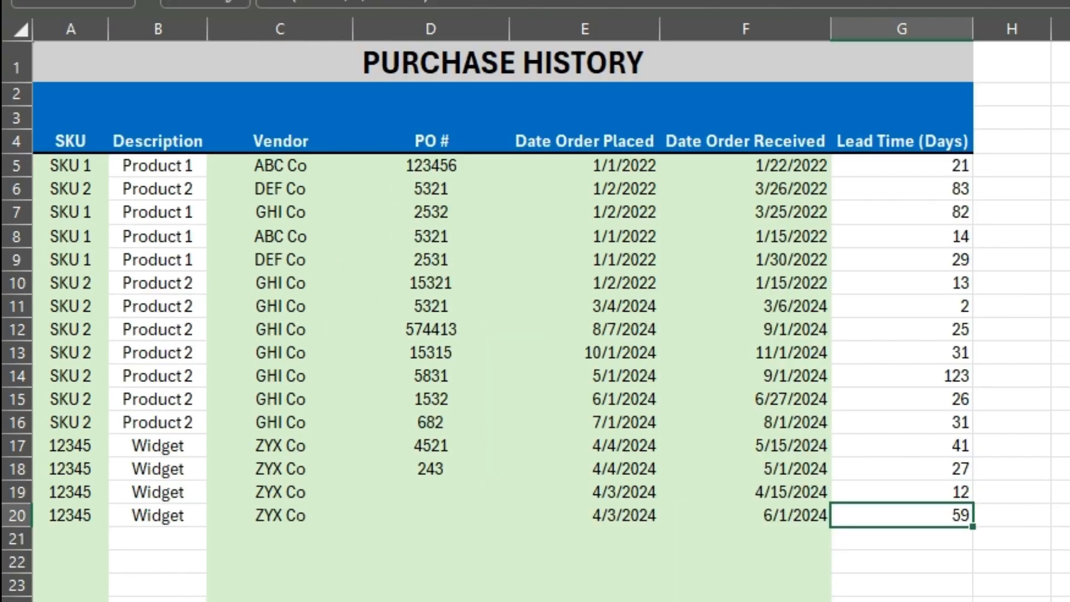
# Add SKU 12345 in cell A5 of the Lead Time sheet
pyautogui.click(384, 600)
pyautogui.click(139, 224)
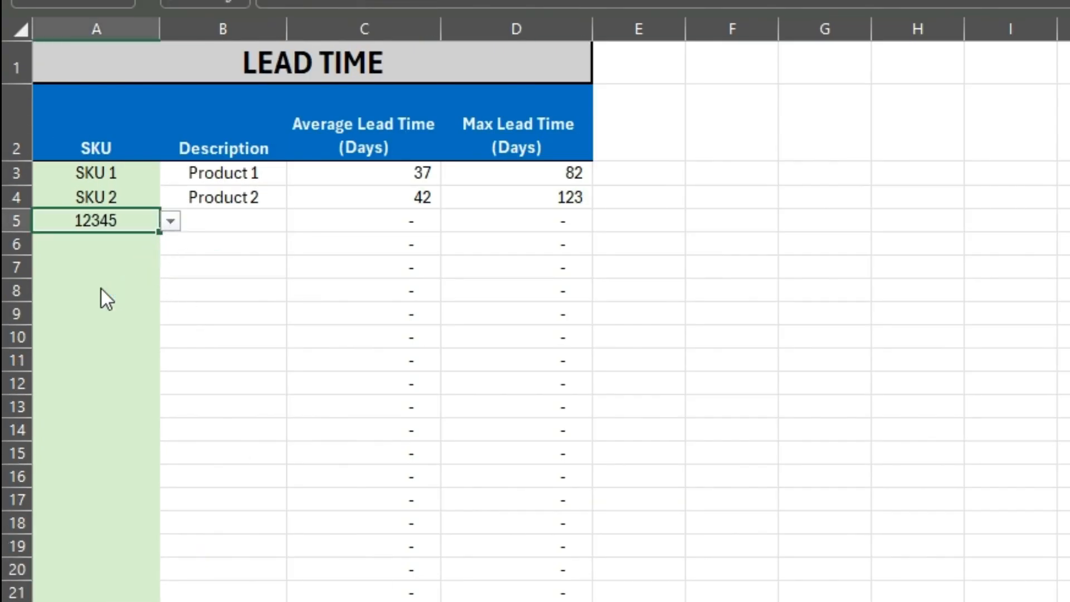
pyautogui.click(326, 247)
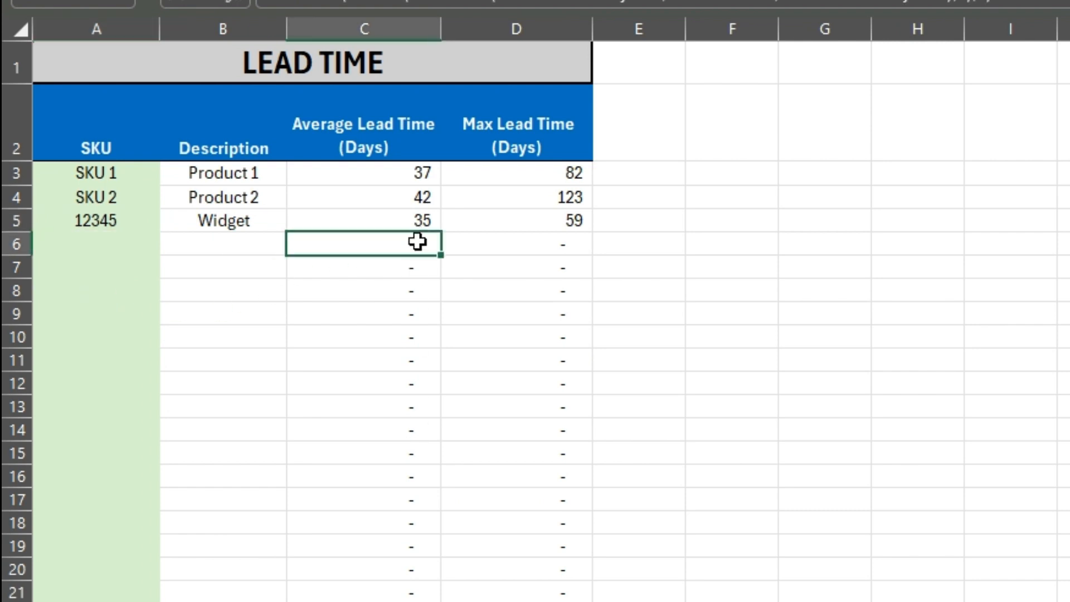
# Check the Widget's average and maximum lead times against its Purchase History entries
pyautogui.click(410, 222)
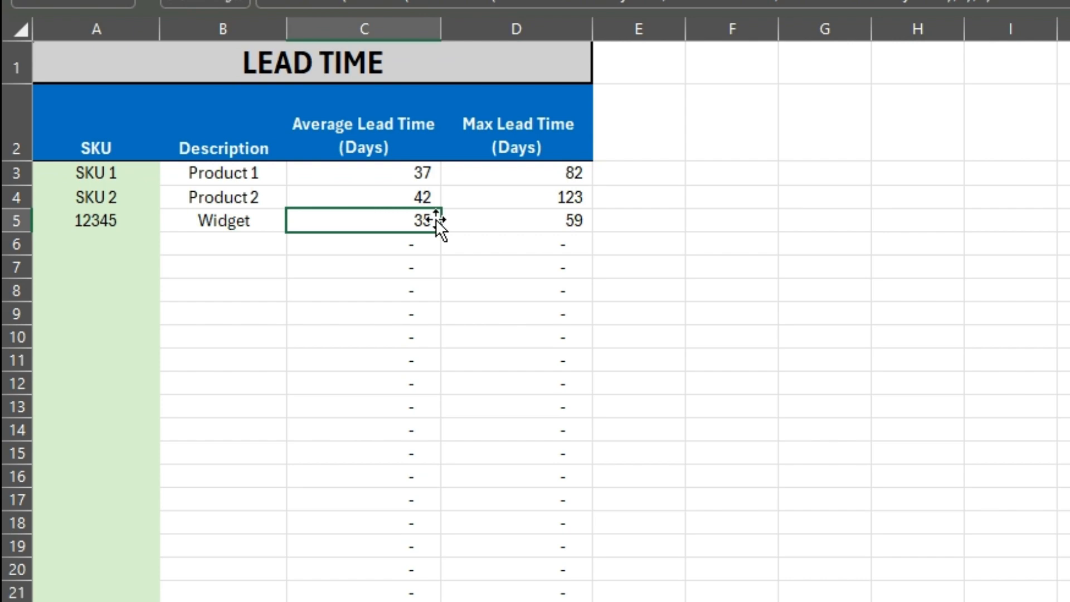
pyautogui.click(524, 224)
pyautogui.hotkey('ctrl', '[')
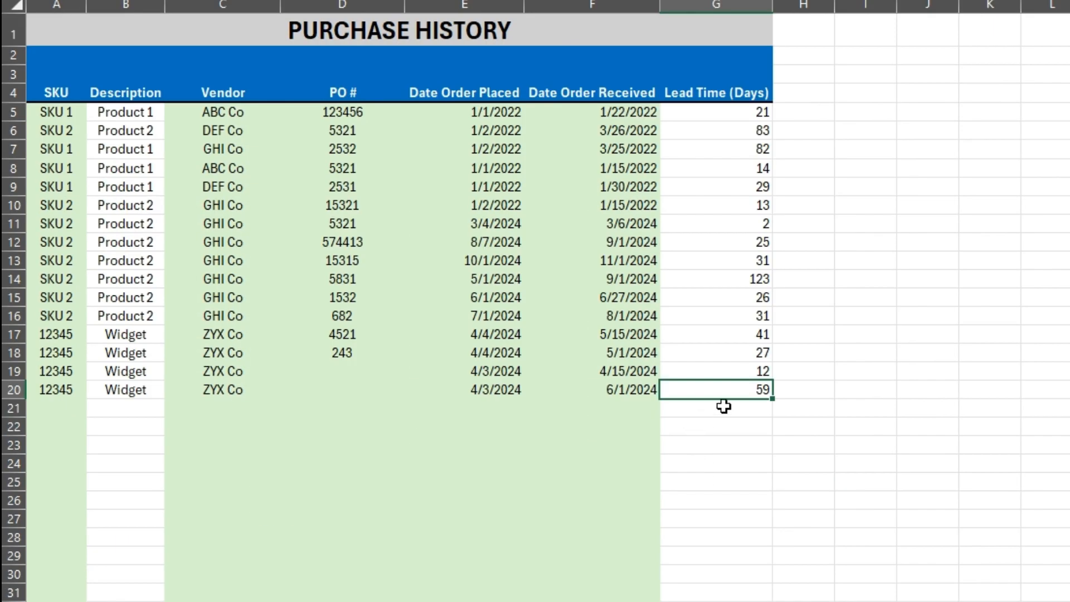
pyautogui.hotkey('ctrl', 'pagedown')
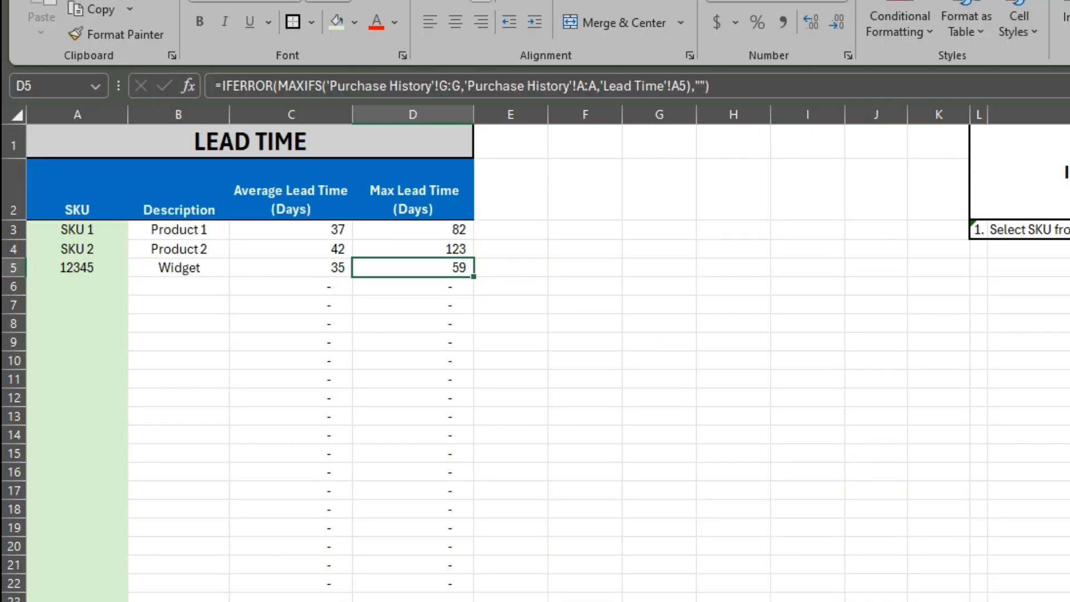
# Choose SKU 12345 in cell A7 of the Forecast Sales sheet
pyautogui.hotkey('ctrl', 'pagedown')
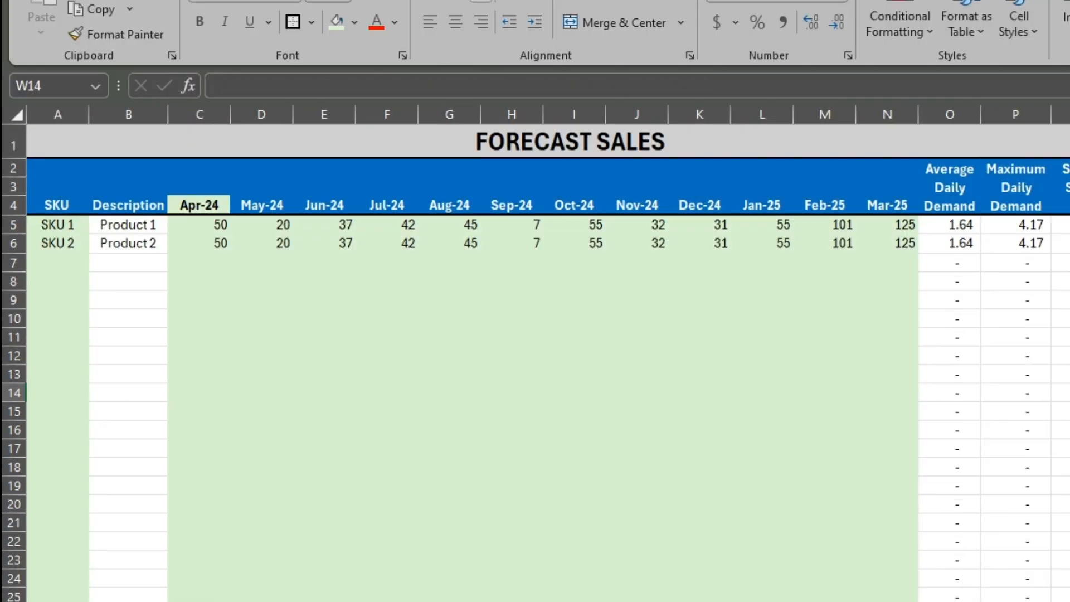
pyautogui.click(77, 261)
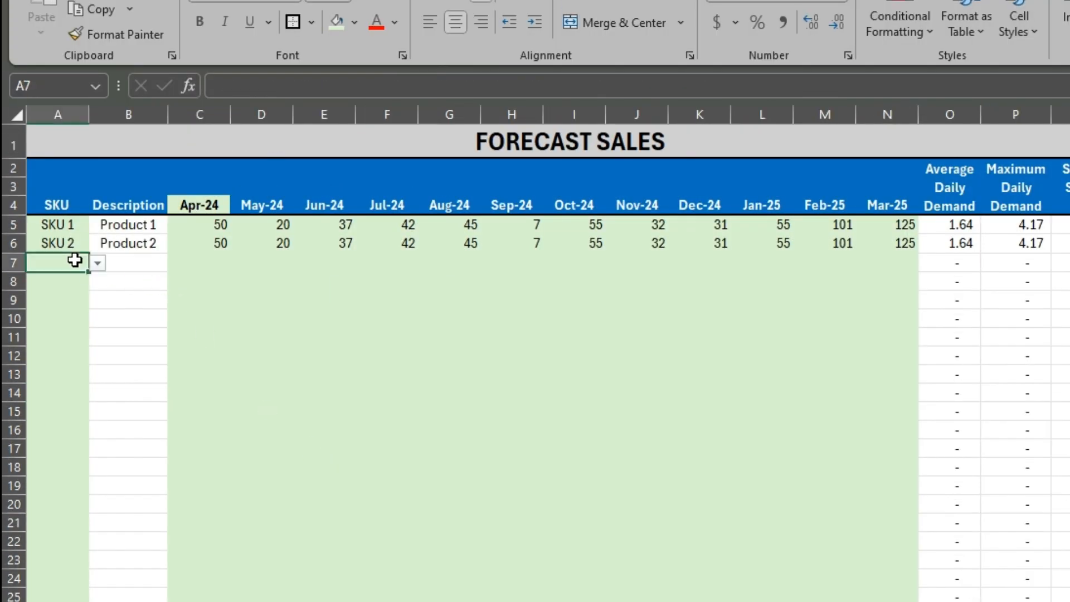
pyautogui.click(78, 311)
# Set the first forecast month in C4 to 4/1/2025
pyautogui.click(210, 203)
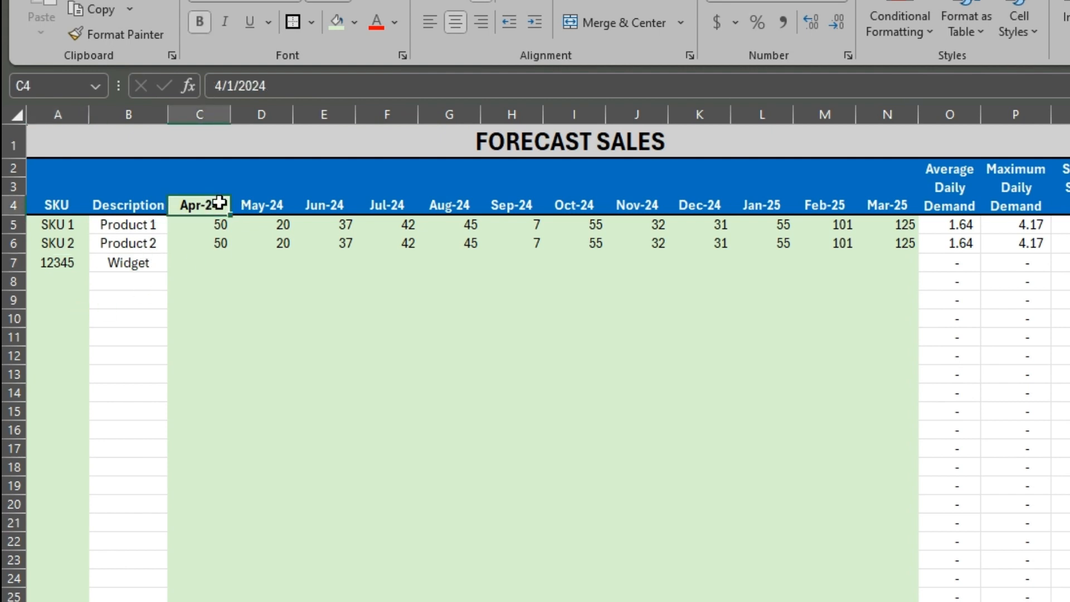
pyautogui.moveTo(888, 208); pyautogui.dragTo(387, 205)
pyautogui.click(229, 202)
pyautogui.click(270, 85)
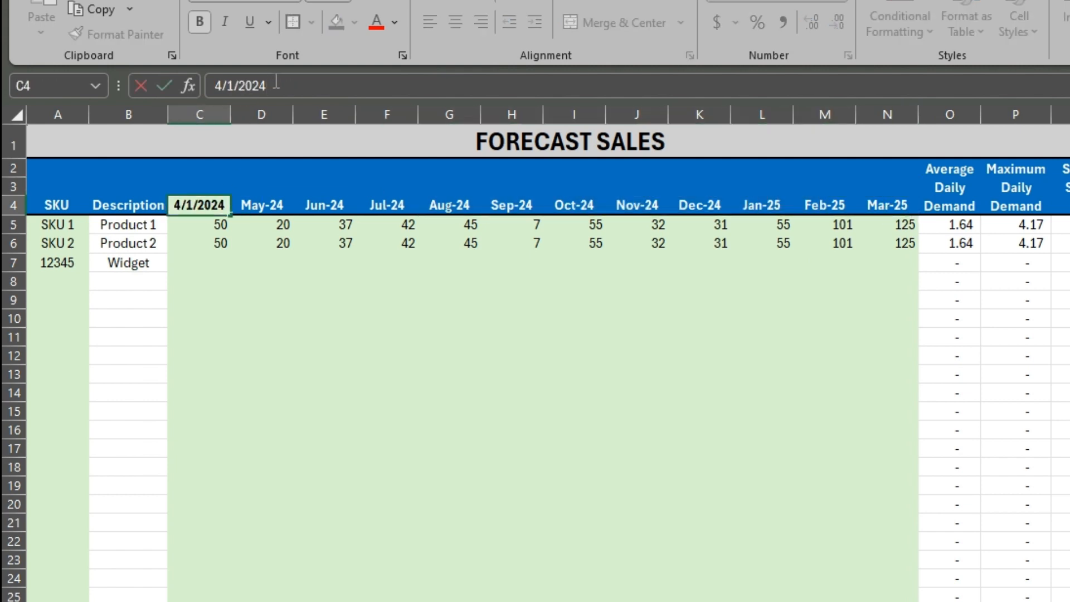
pyautogui.press('BackSpace')
pyautogui.write('5')
pyautogui.press('Return')
pyautogui.press('Up')
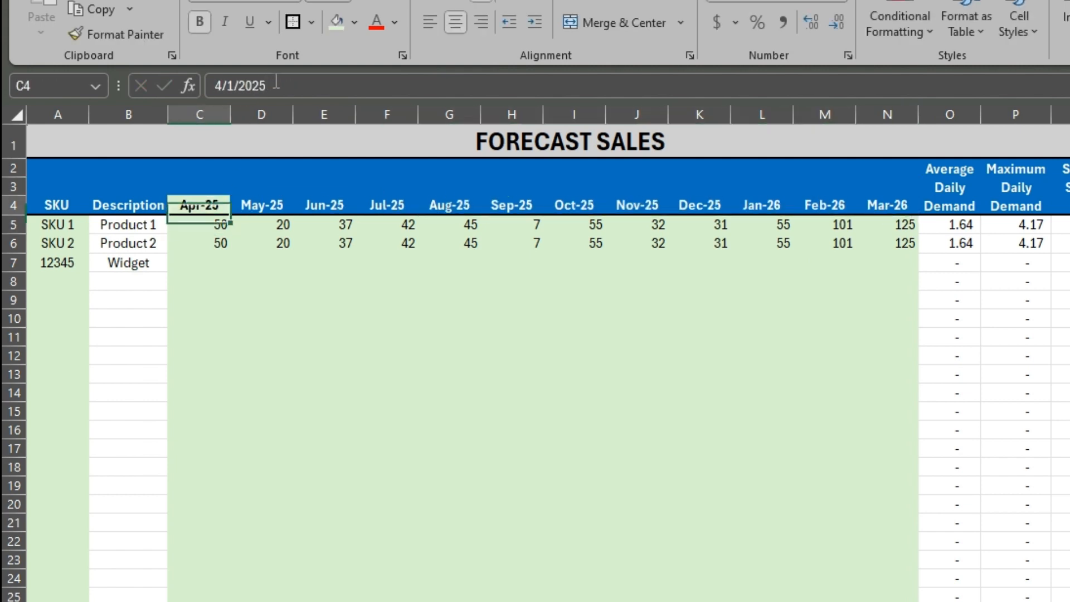
# Set the first forecast month in C4 back to 4/1/2024, and replace it with 5/1/2024
pyautogui.click(275, 85)
pyautogui.press('BackSpace')
pyautogui.write('4')
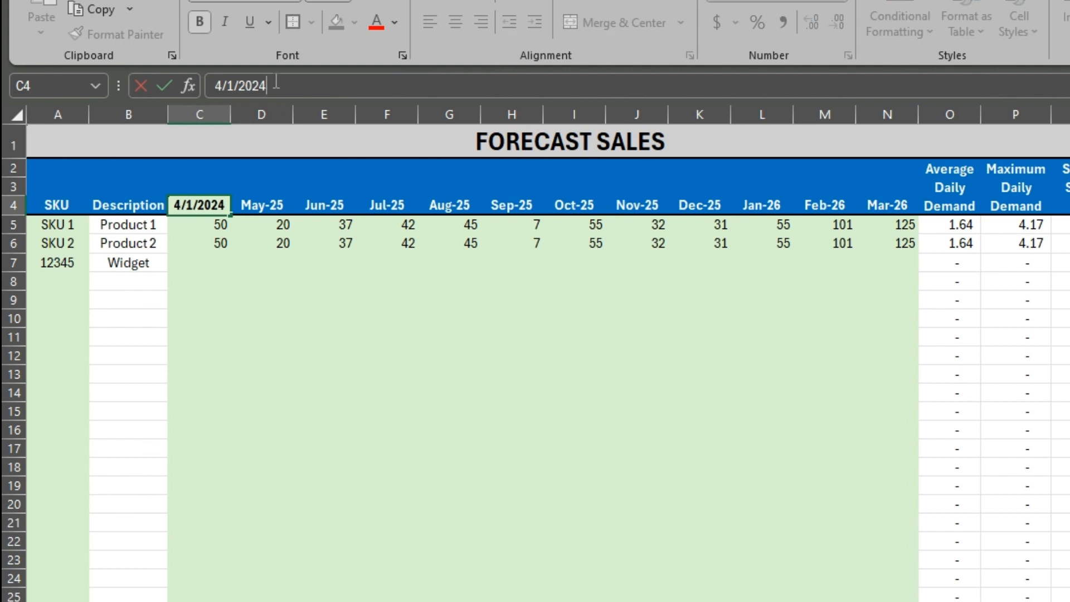
pyautogui.press('Return')
pyautogui.press('Up')
pyautogui.write('5/1/2024')
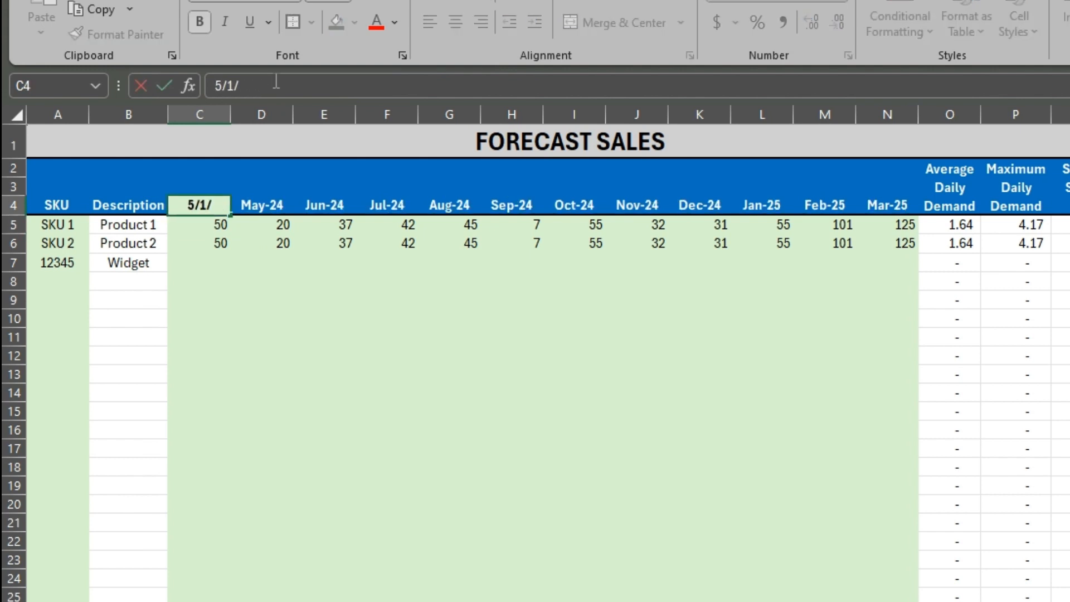
pyautogui.press('Return')
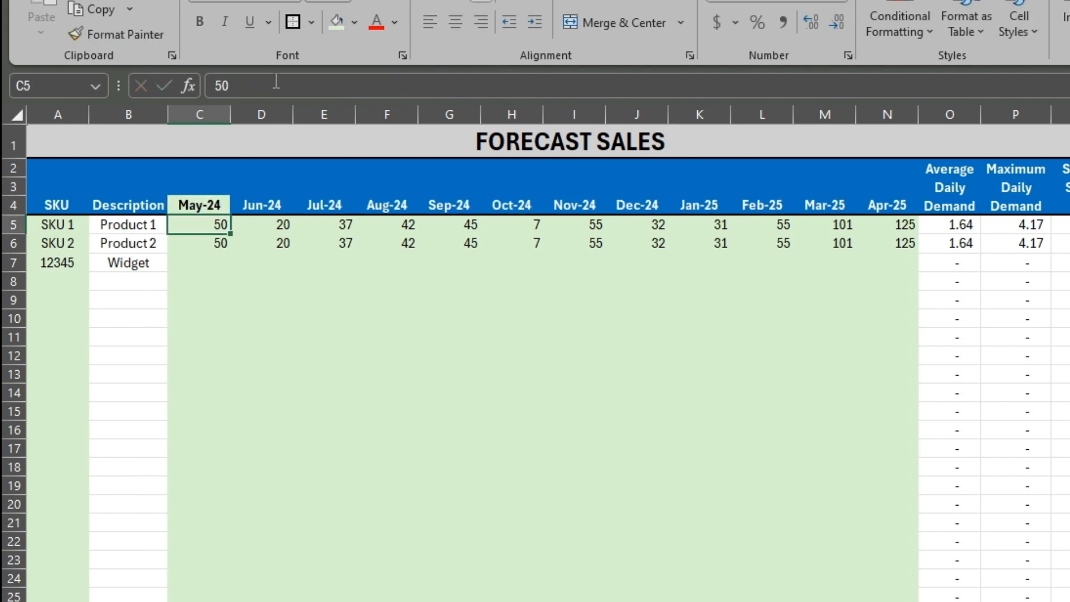
# Enter forecast sales of 15 for the Widget in each month from May-24 to Jul-24
pyautogui.press('Down')
pyautogui.press('Down')
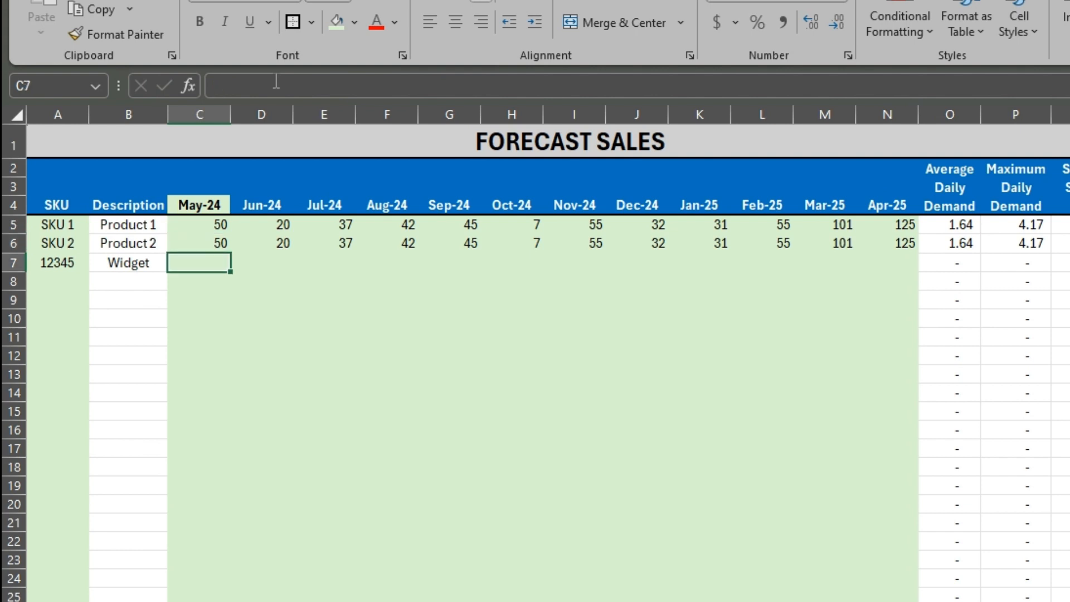
pyautogui.write('15')
pyautogui.press('Tab')
pyautogui.write('15')
pyautogui.press('Tab')
pyautogui.write('15')
pyautogui.press('Tab')
# Enter the Widget's forecast sales as 25 for each of Aug-24 to Oct-24 and 15 for Nov-24
pyautogui.write('2')
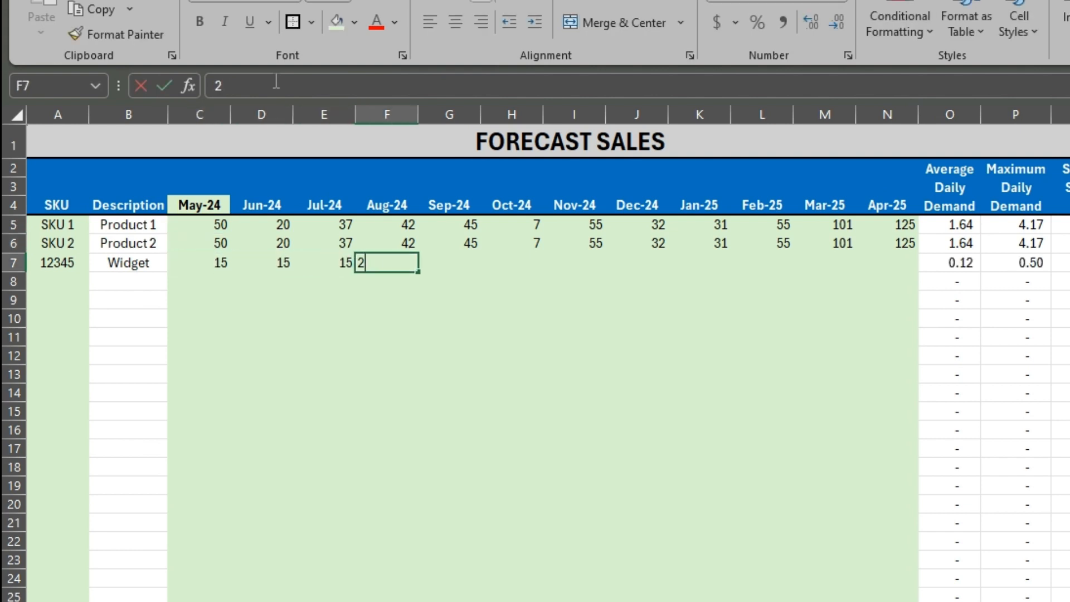
pyautogui.write('5')
pyautogui.press('Tab')
pyautogui.write('25')
pyautogui.press('Tab')
pyautogui.write('25')
pyautogui.press('Tab')
pyautogui.write('15')
pyautogui.press('Tab')
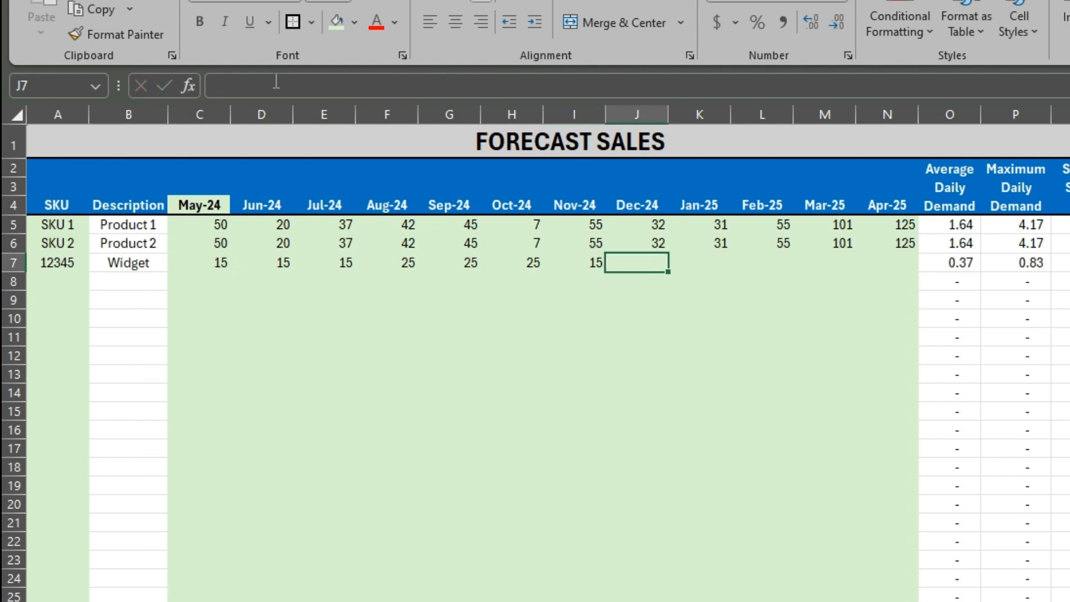
# Enter the Widget's forecast sales for Dec-24 to Apr-25 as 35, 15, 14, 35 and 25
pyautogui.write('35')
pyautogui.press('Tab')
pyautogui.write('15')
pyautogui.press('Tab')
pyautogui.write('14')
pyautogui.press('Tab')
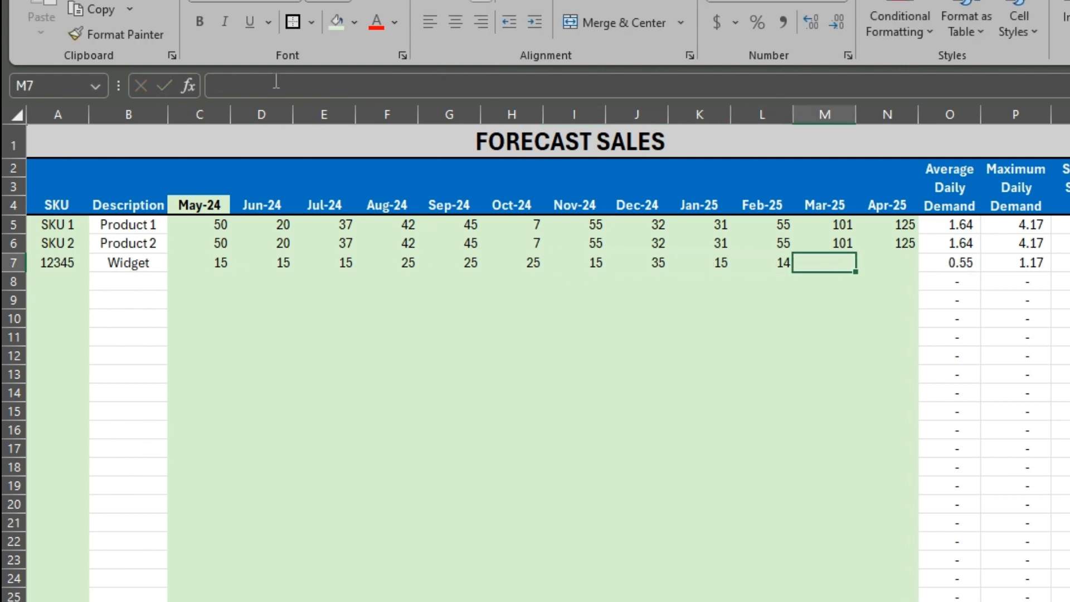
pyautogui.write('35')
pyautogui.press('Tab')
pyautogui.write('25')
pyautogui.press('Return')
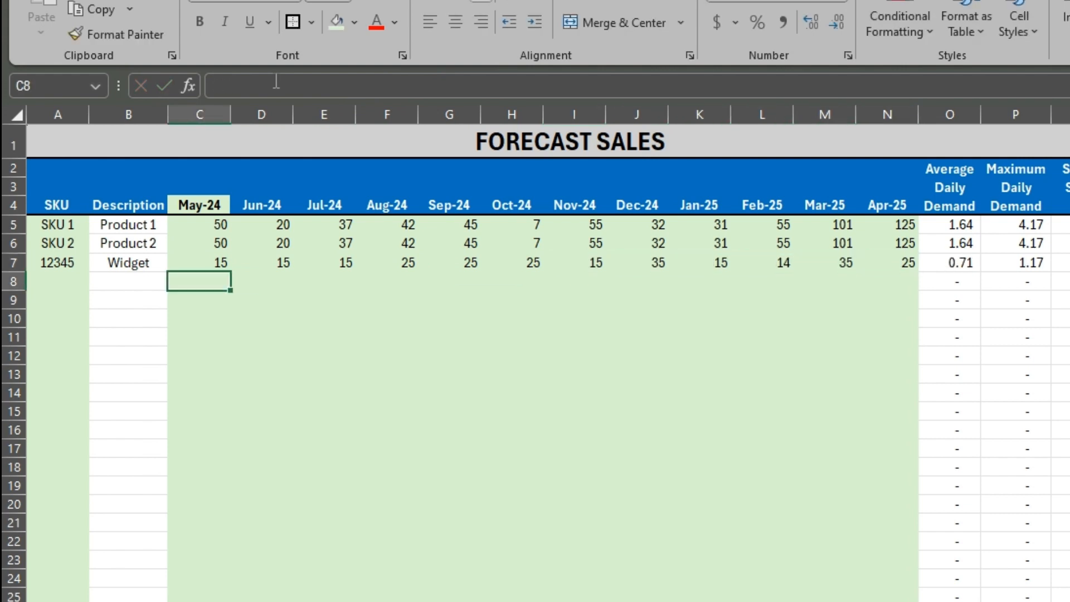
# Choose SKU 12345 in cell A7 of the Historical Sales sheet
pyautogui.click(1063, 262)
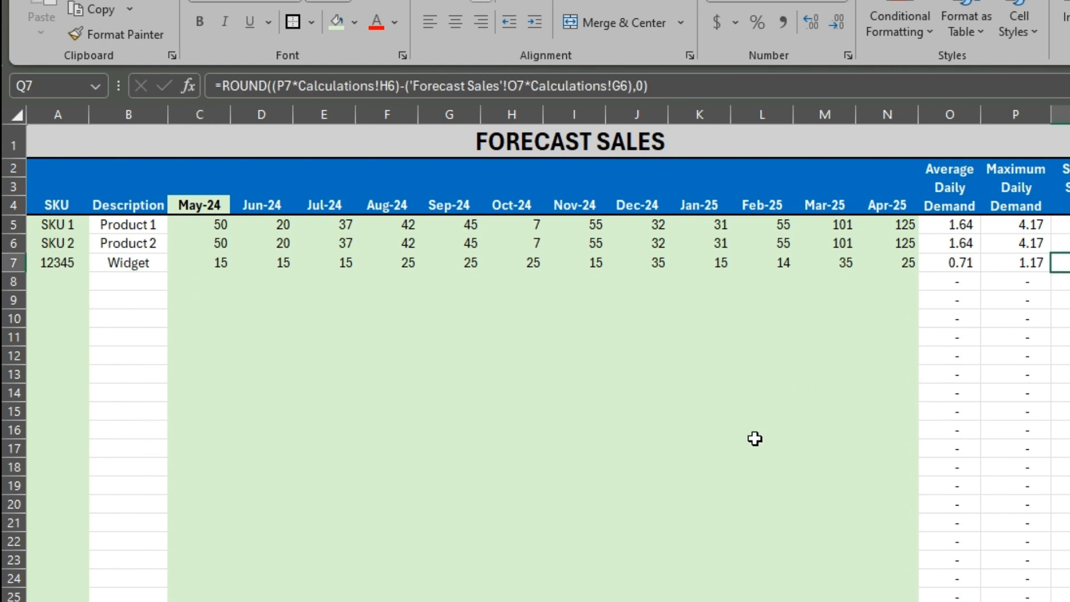
pyautogui.hotkey('ctrl', 'pageup')
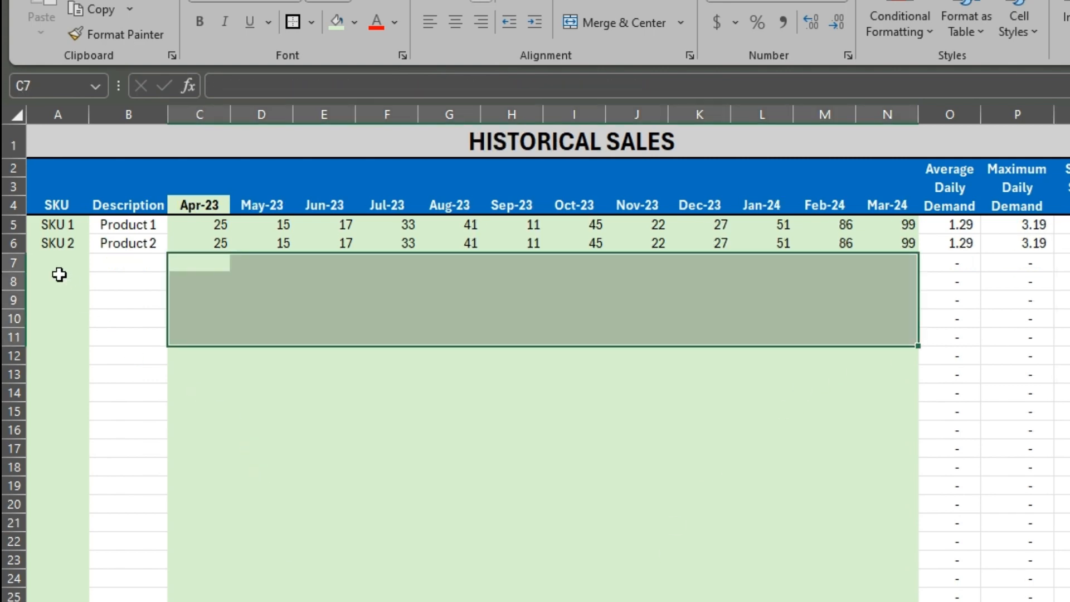
pyautogui.click(57, 262)
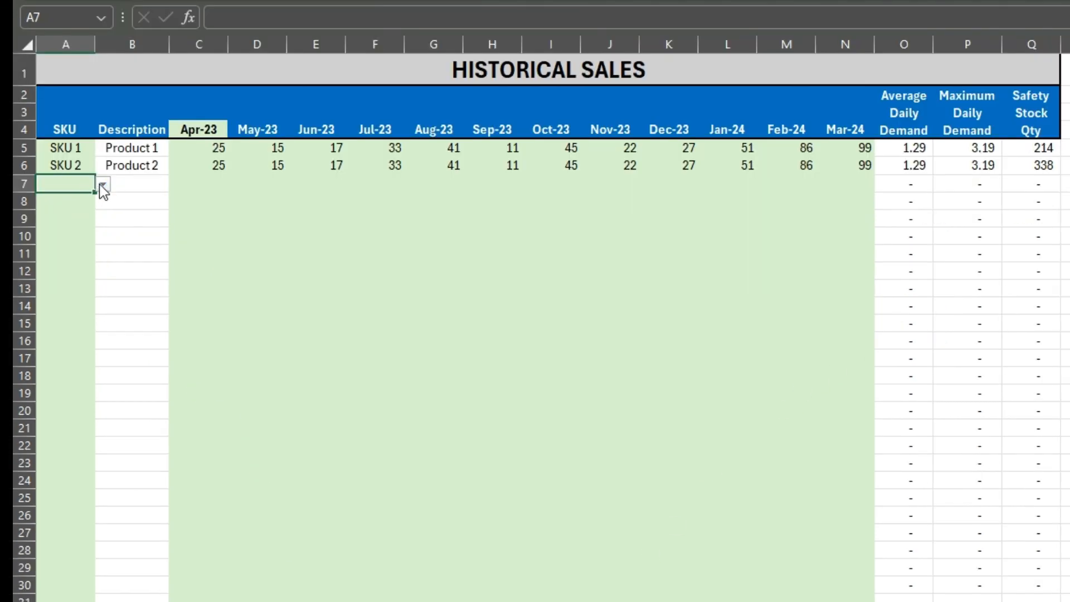
pyautogui.click(102, 183)
pyautogui.click(61, 236)
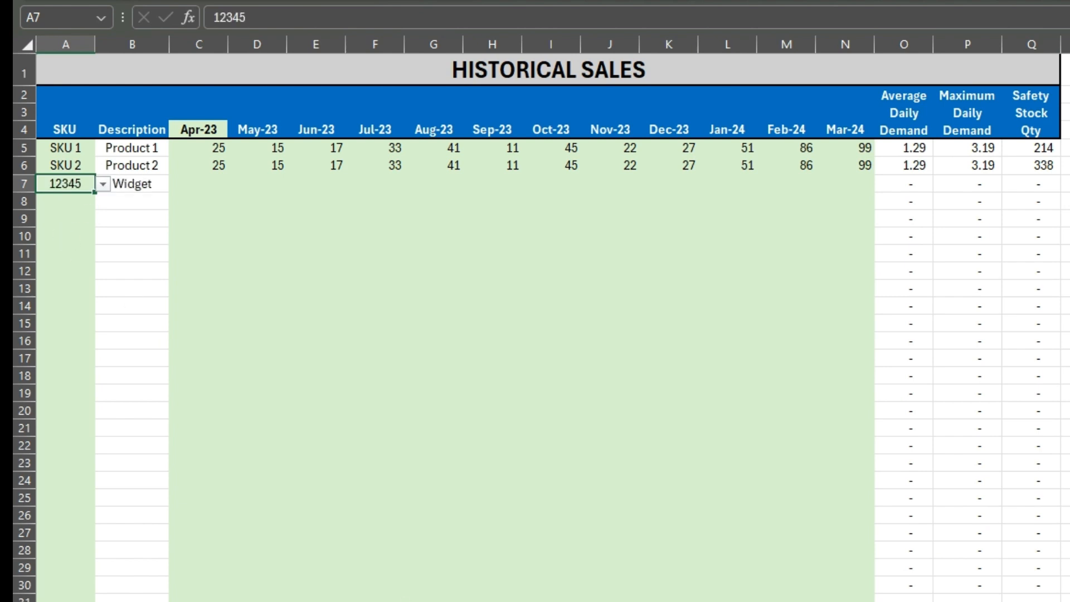
# Compare the month headers of the Historical Sales sheet with those of the Forecast Sales sheet
pyautogui.hotkey('ctrl', 'pagedown')
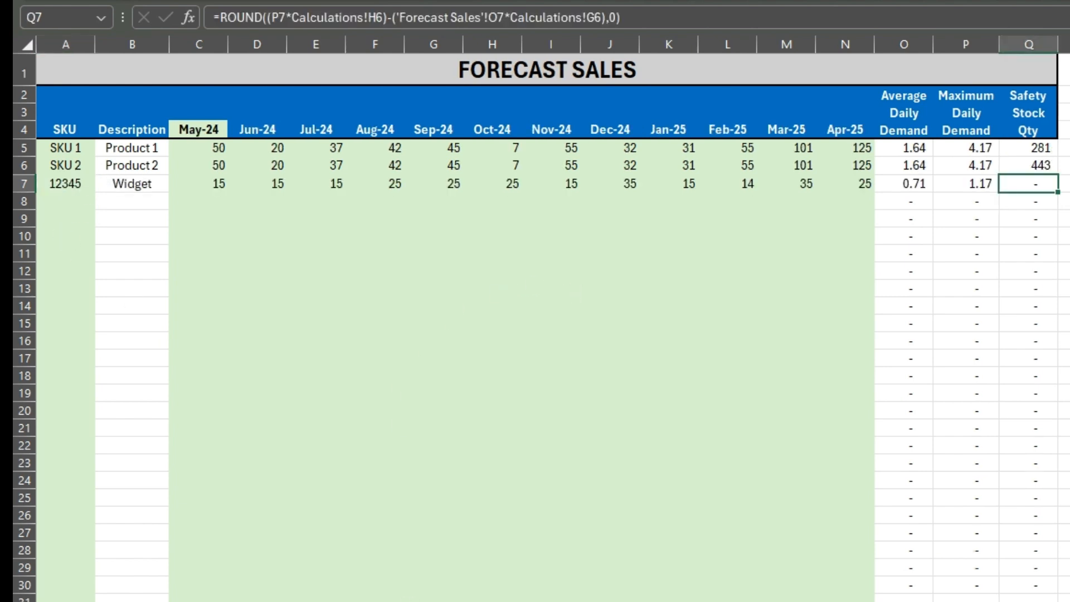
pyautogui.hotkey('ctrl', 'pageup')
pyautogui.click(208, 126)
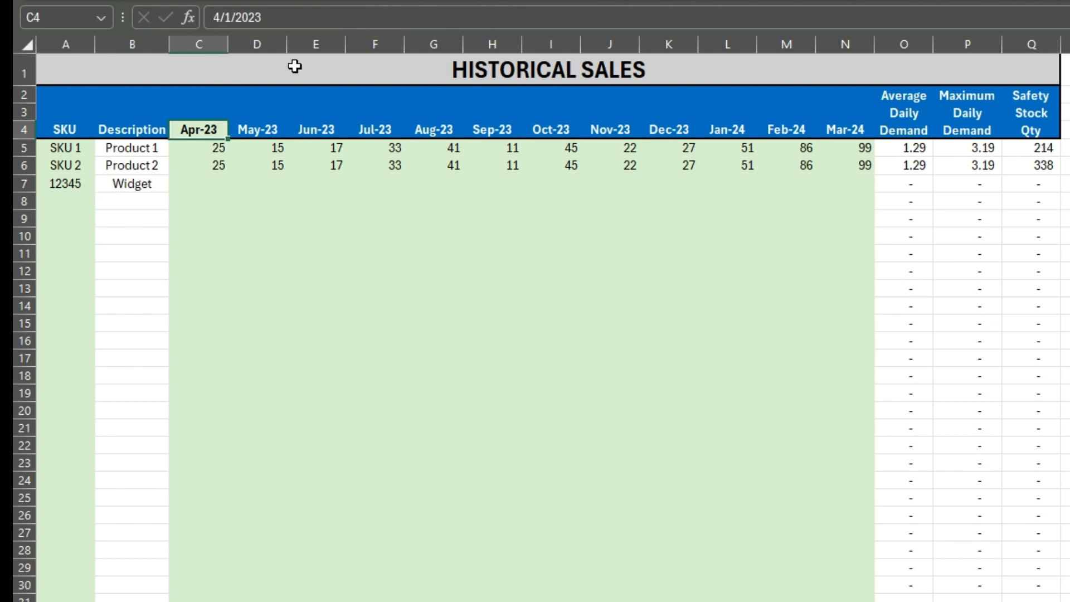
pyautogui.click(866, 123)
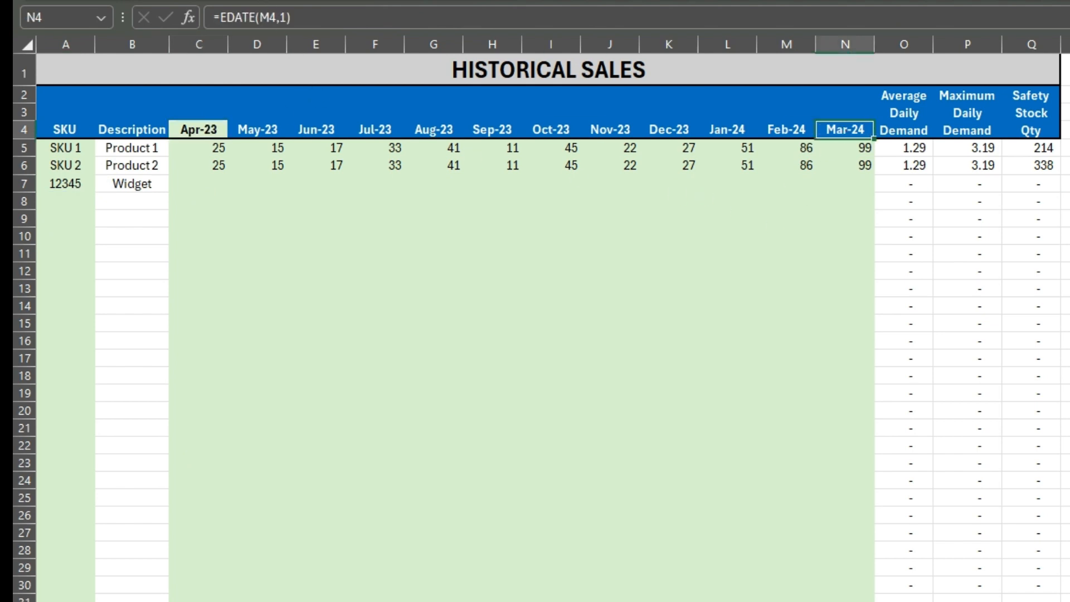
pyautogui.hotkey('ctrl', 'pagedown')
pyautogui.hotkey('ctrl', 'pageup')
pyautogui.hotkey('ctrl', 'pagedown')
pyautogui.hotkey('ctrl', 'pageup')
# Enter the Widget's historical sales for Apr-23 to Aug-23 as 15, 25, 15, 25 and 35
pyautogui.click(214, 187)
pyautogui.write('15')
pyautogui.press('Tab')
pyautogui.write('25')
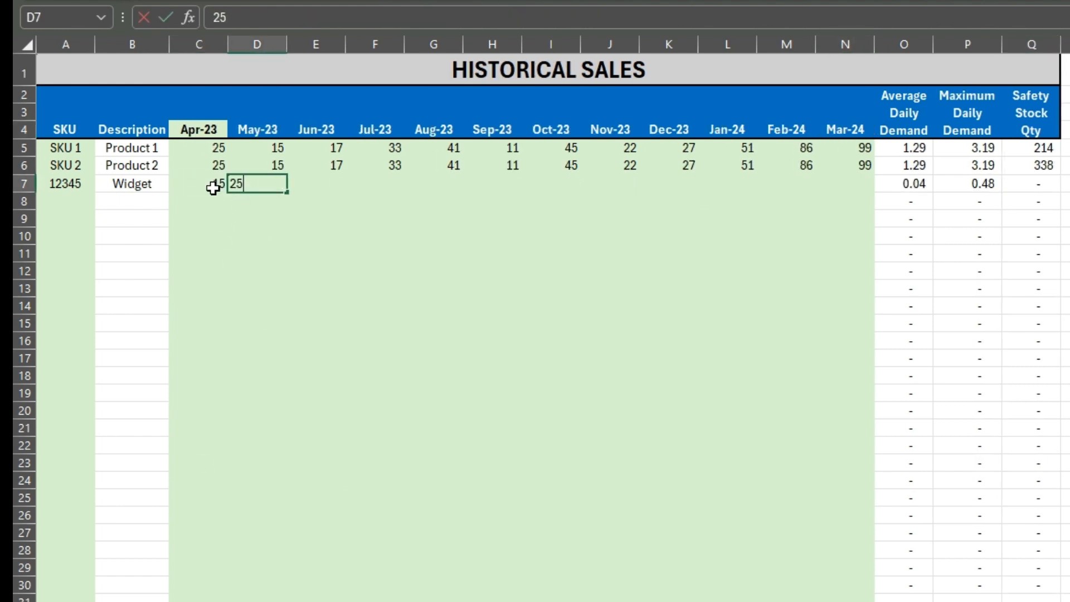
pyautogui.press('Tab')
pyautogui.write('15')
pyautogui.press('Tab')
pyautogui.write('25')
pyautogui.press('Tab')
pyautogui.write('35')
pyautogui.press('Tab')
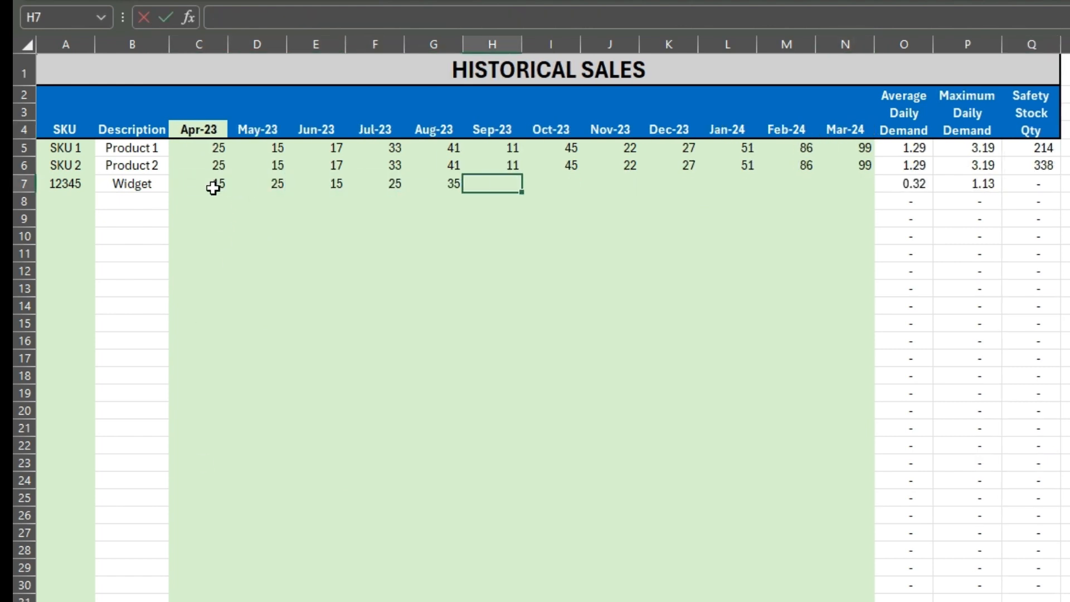
# Enter the Widget's historical sales for Sep-23 to Mar-24 as 15, 35, 15, 35, 25, 15 and 24
pyautogui.write('15')
pyautogui.press('Tab')
pyautogui.write('35')
pyautogui.press('Tab')
pyautogui.write('15')
pyautogui.press('Tab')
pyautogui.write('35')
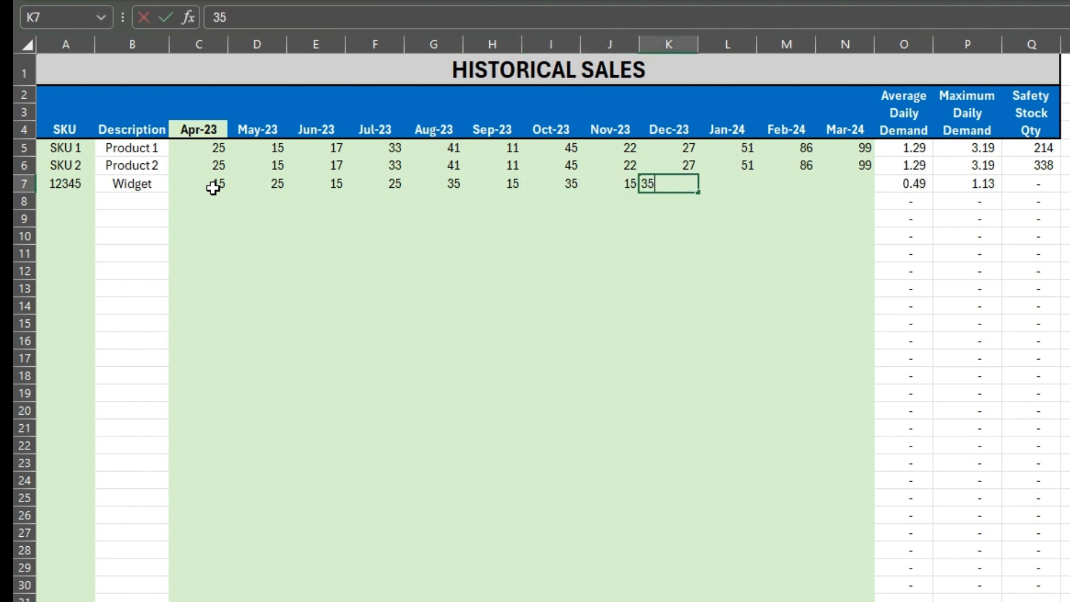
pyautogui.press('Tab')
pyautogui.write('25')
pyautogui.press('Tab')
pyautogui.write('15')
pyautogui.press('Tab')
pyautogui.write('24')
pyautogui.press('Return')
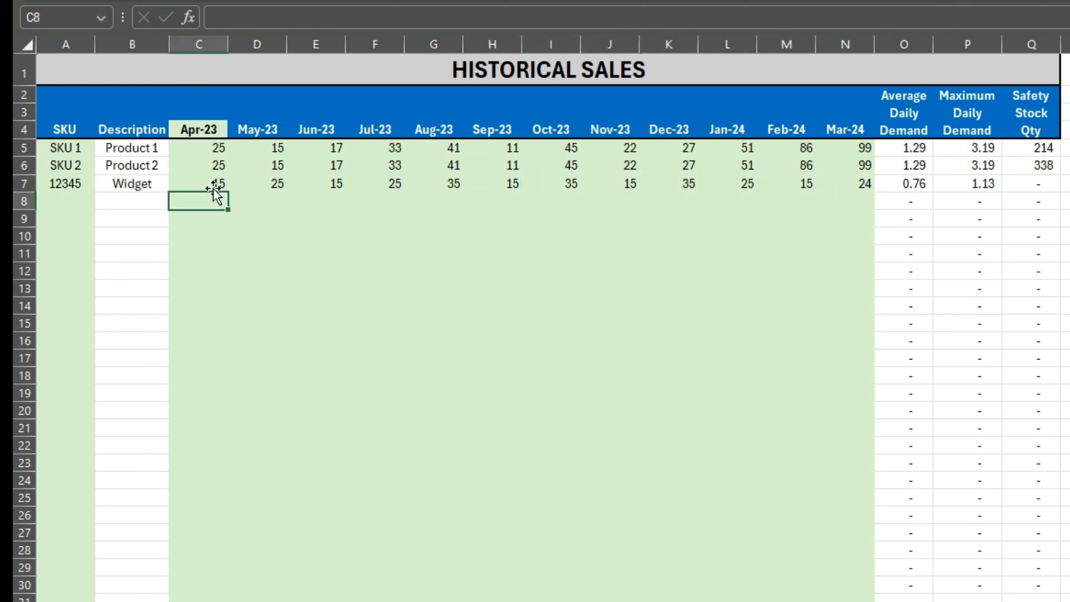
# Choose SKU 12345 in cell A6 of the Calculations sheet
pyautogui.click(1033, 186)
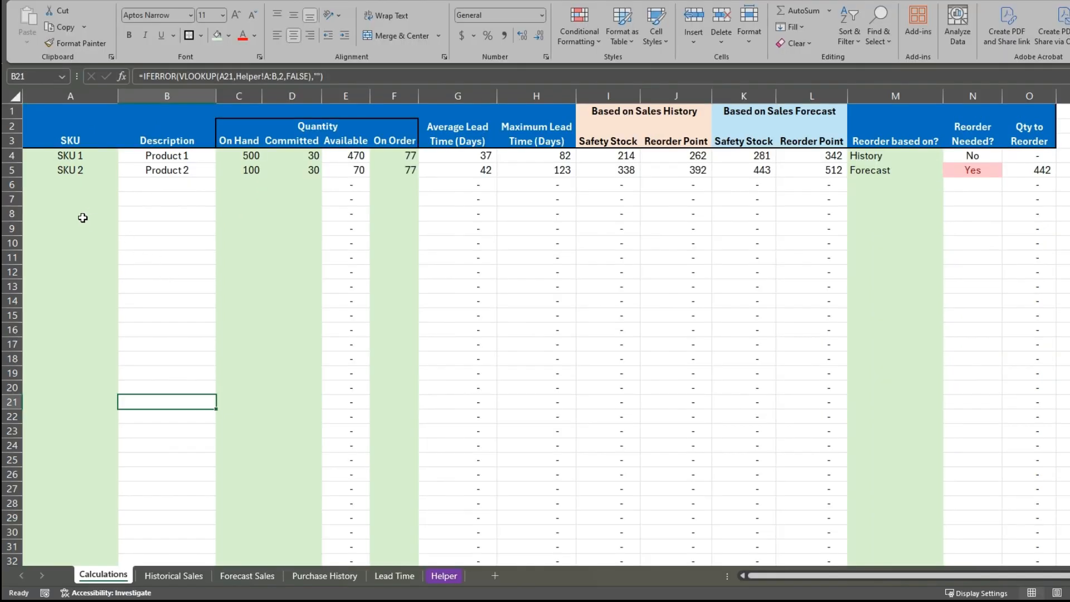
pyautogui.click(76, 176)
pyautogui.click(101, 185)
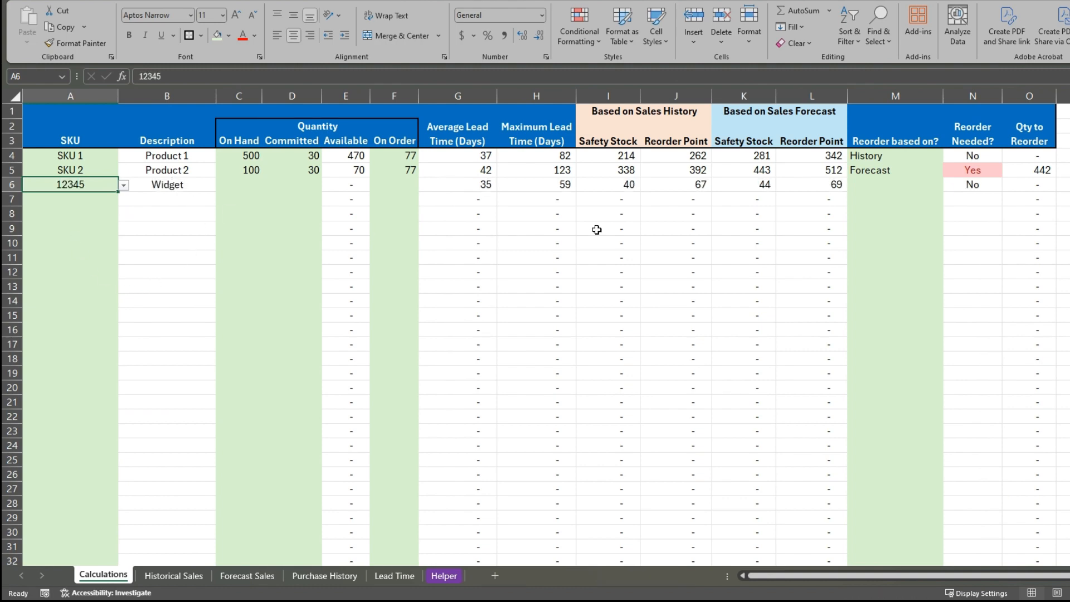
# Review the Historical Sales, Forecast Sales, Purchase History and Lead Time sheets that feed the Calculations sheet
pyautogui.click(170, 574)
pyautogui.click(248, 249)
pyautogui.click(247, 575)
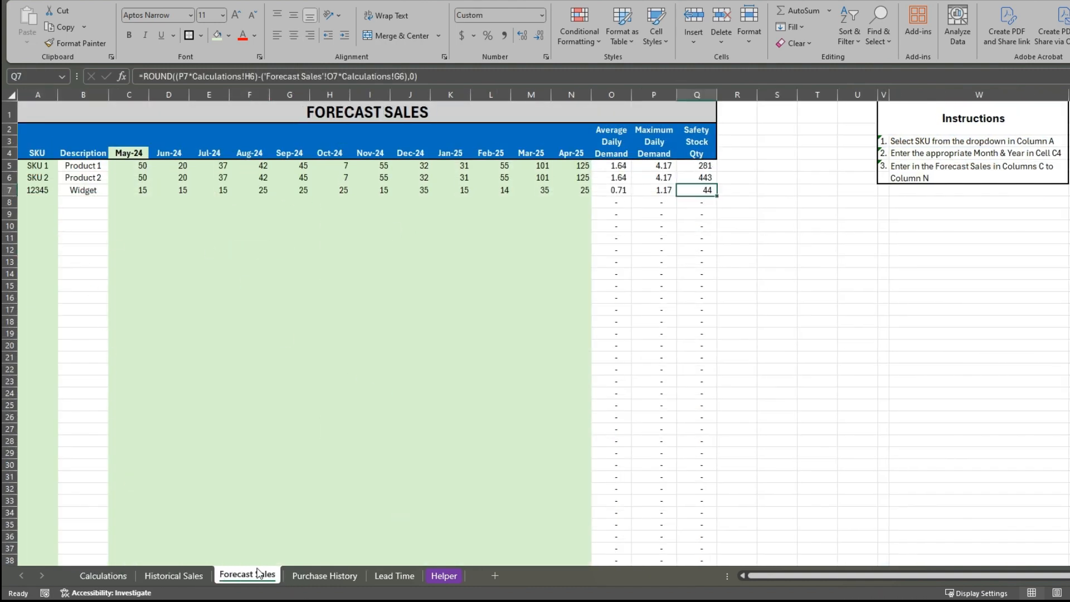
pyautogui.click(223, 309)
pyautogui.click(324, 575)
pyautogui.click(95, 417)
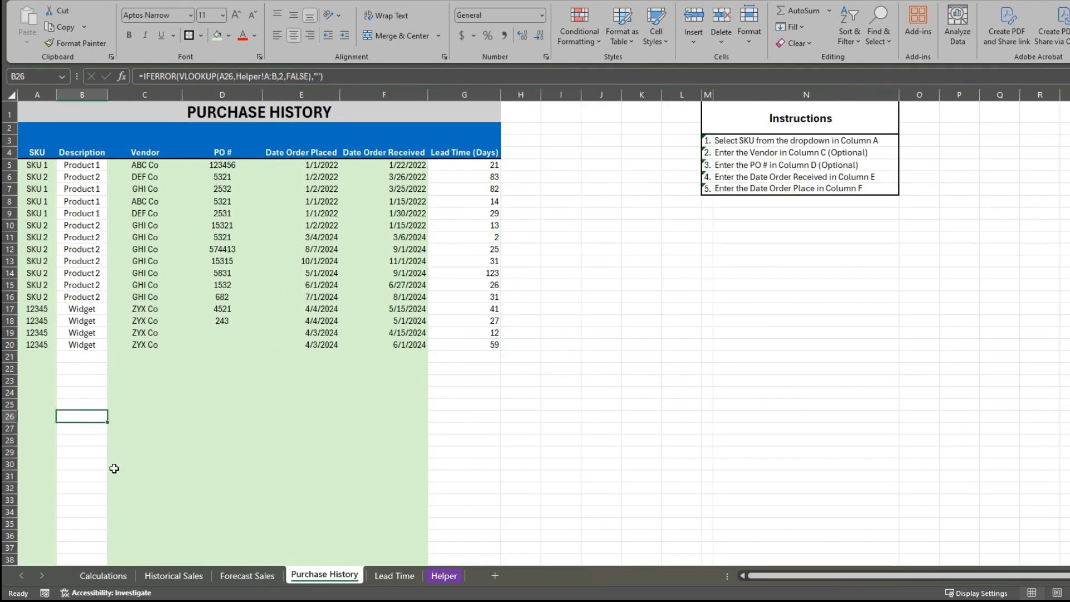
pyautogui.click(394, 575)
pyautogui.click(149, 478)
pyautogui.click(104, 575)
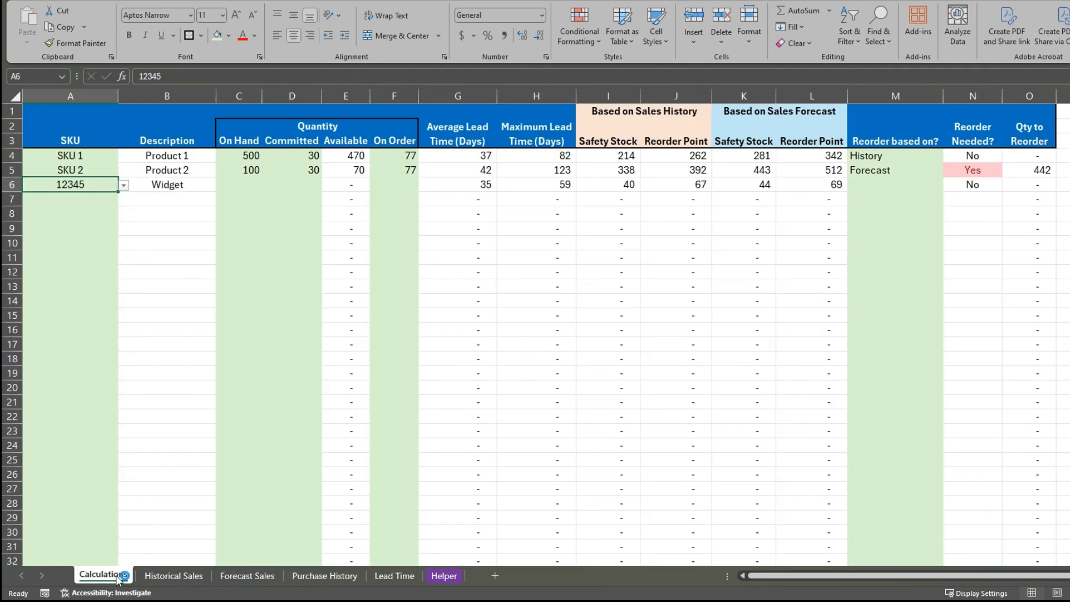
# Enter the Widget's quantities on the Calculations sheet as 125 on hand, 15 committed and 25 on order
pyautogui.click(256, 189)
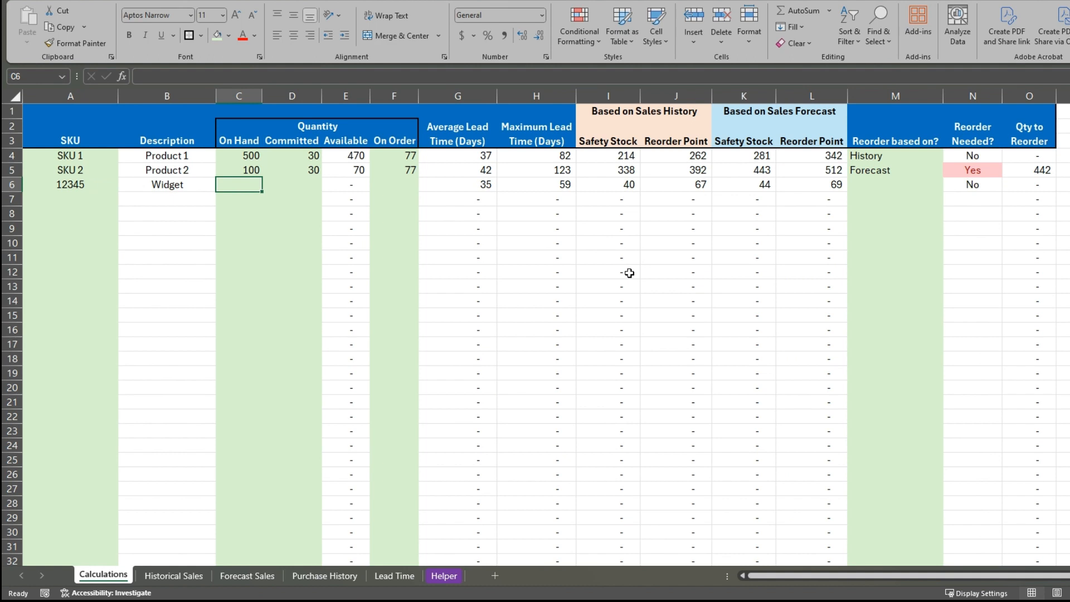
pyautogui.write('125')
pyautogui.press('Return')
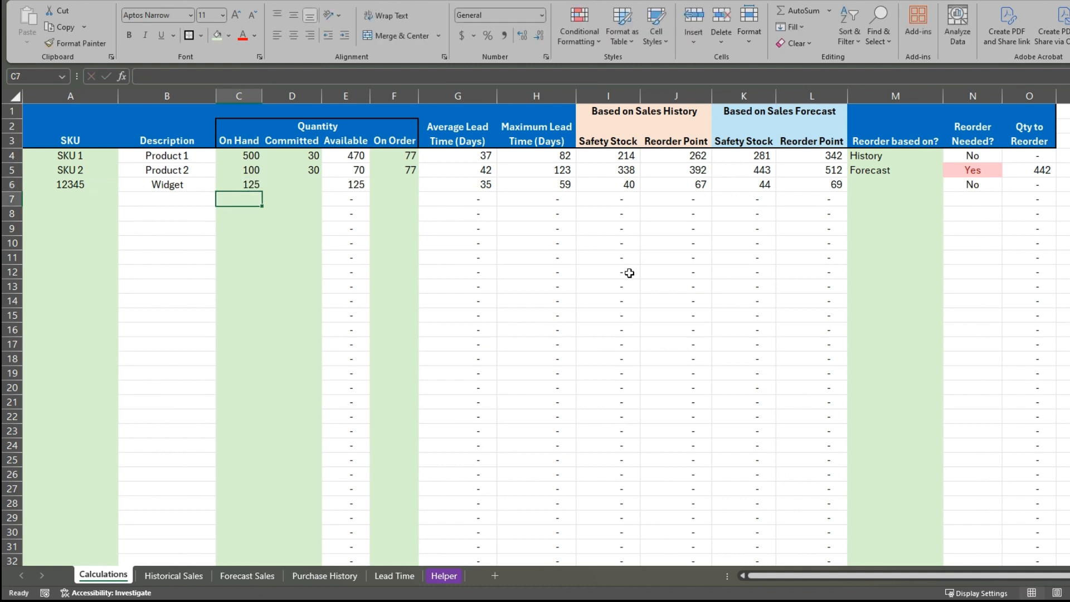
pyautogui.press('Up')
pyautogui.press('Right')
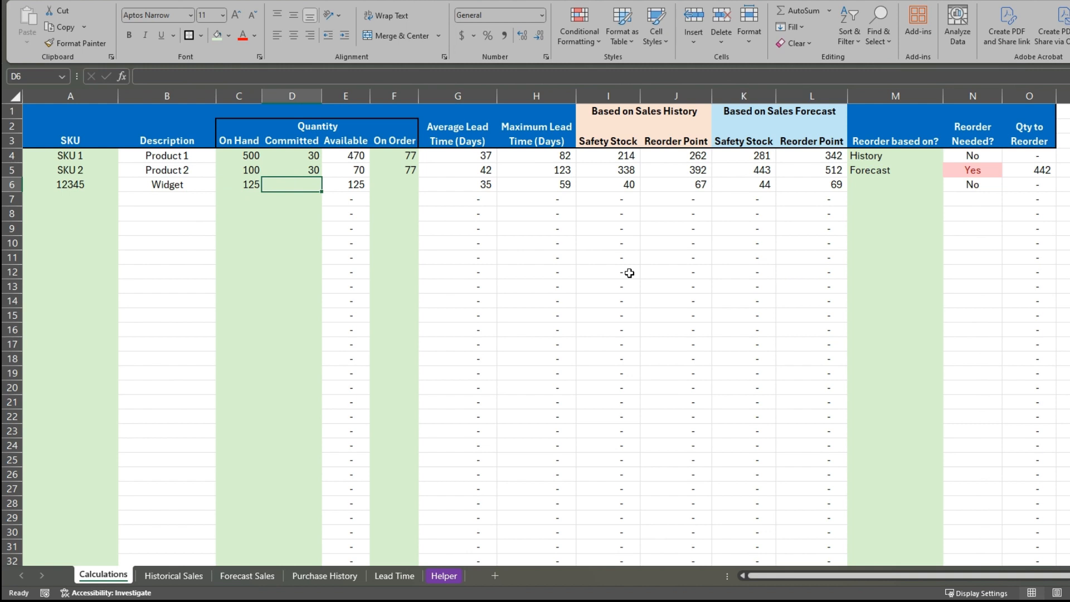
pyautogui.write('15')
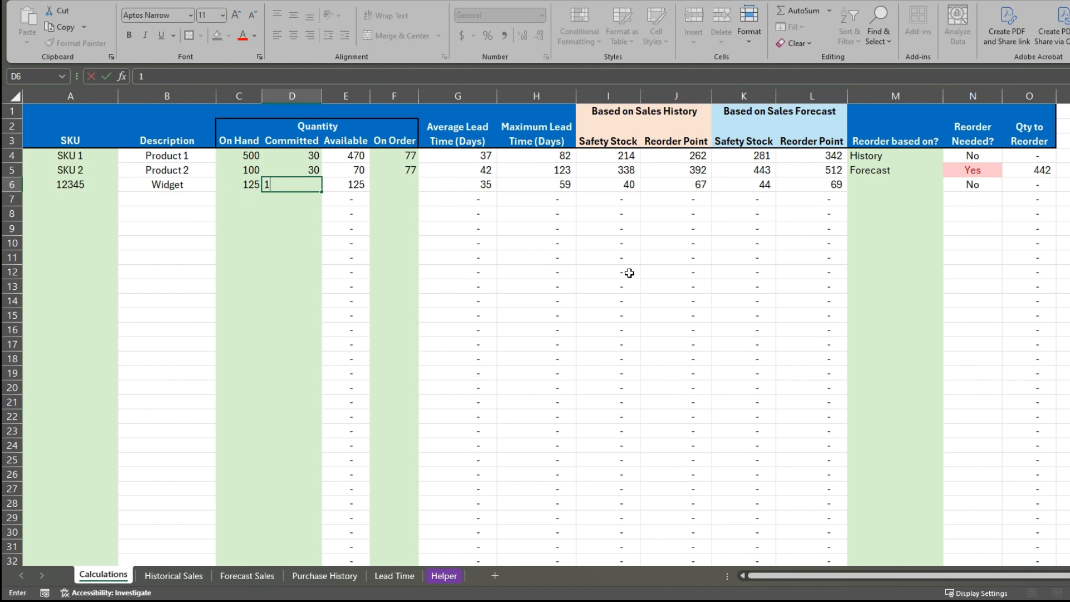
pyautogui.press('Return')
pyautogui.press('Up')
pyautogui.press('Right')
# Examine the Widget's calculated lead times and reorder points, and its safety stock on the Historical Sales and Forecast Sales sheets
pyautogui.press('Right')
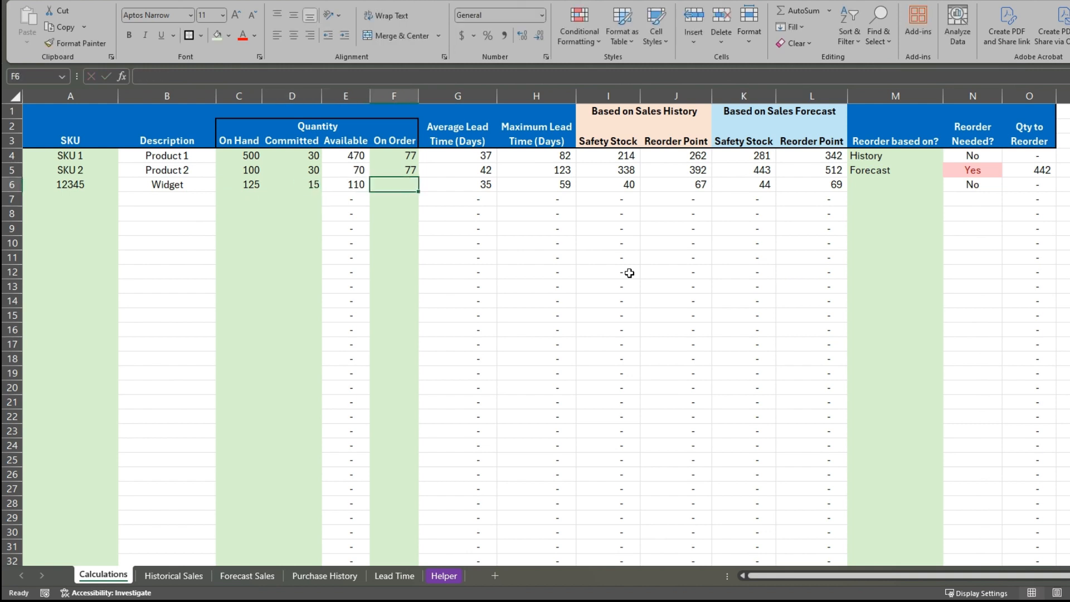
pyautogui.write('25')
pyautogui.press('Return')
pyautogui.press('Up')
pyautogui.press('Right')
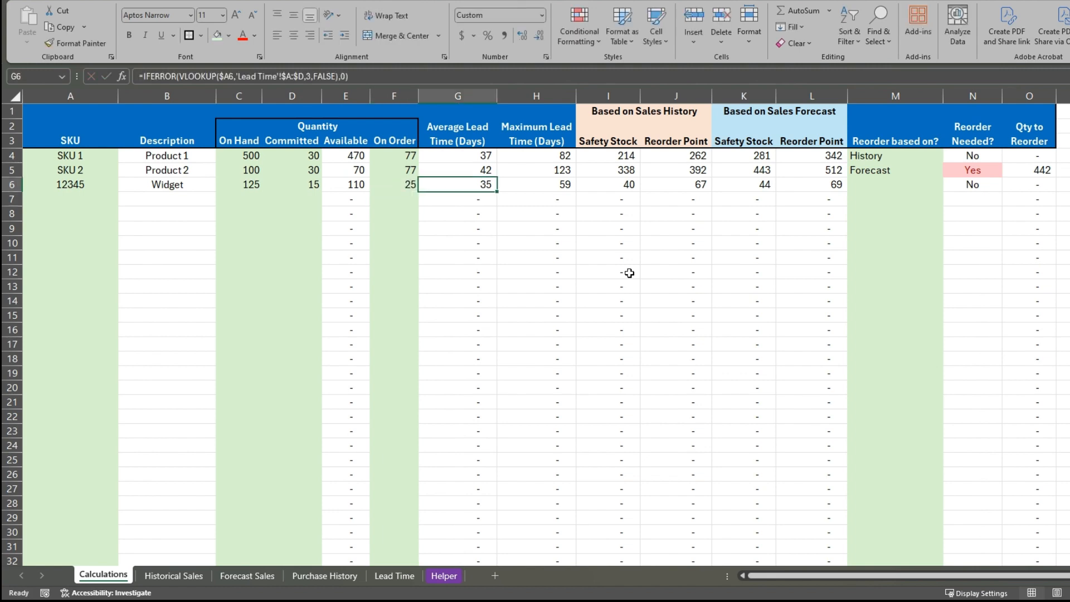
pyautogui.press('Right')
pyautogui.press('Right')
pyautogui.press('Right')
pyautogui.press('Right')
pyautogui.press('Right')
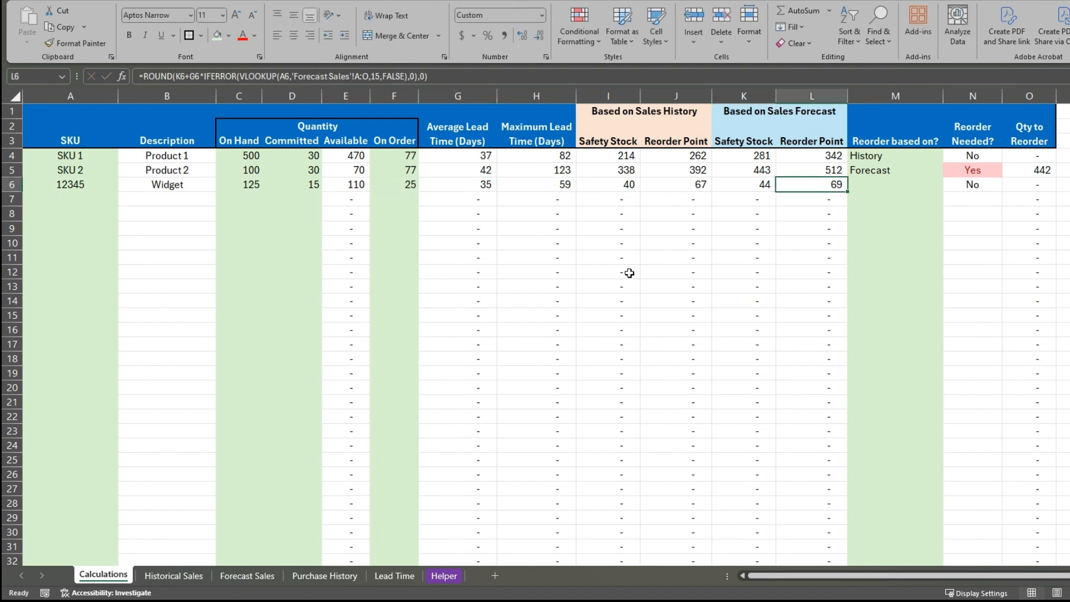
pyautogui.click(174, 576)
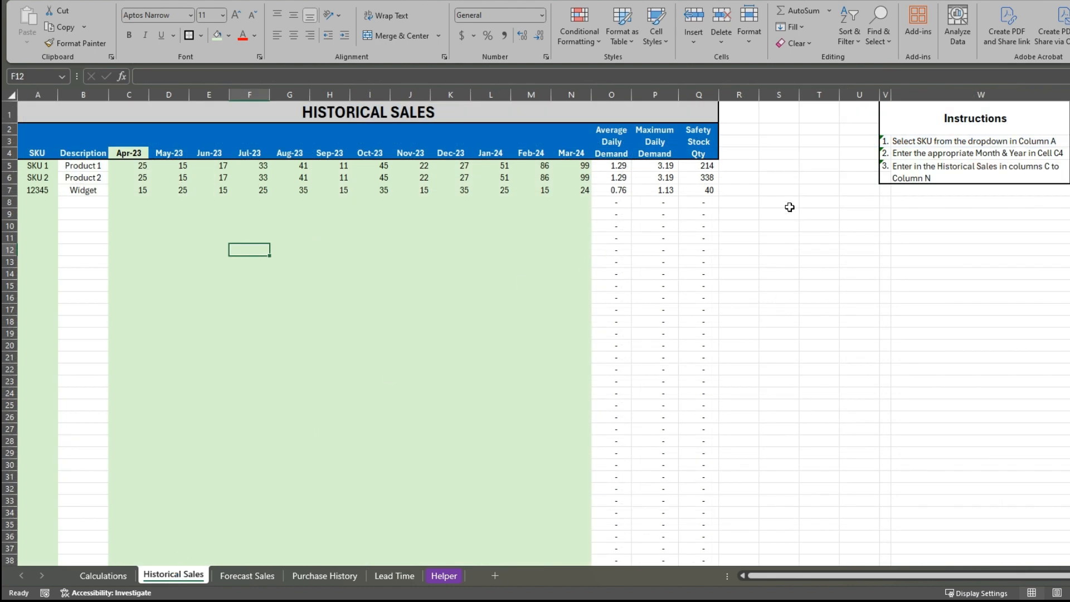
pyautogui.click(710, 192)
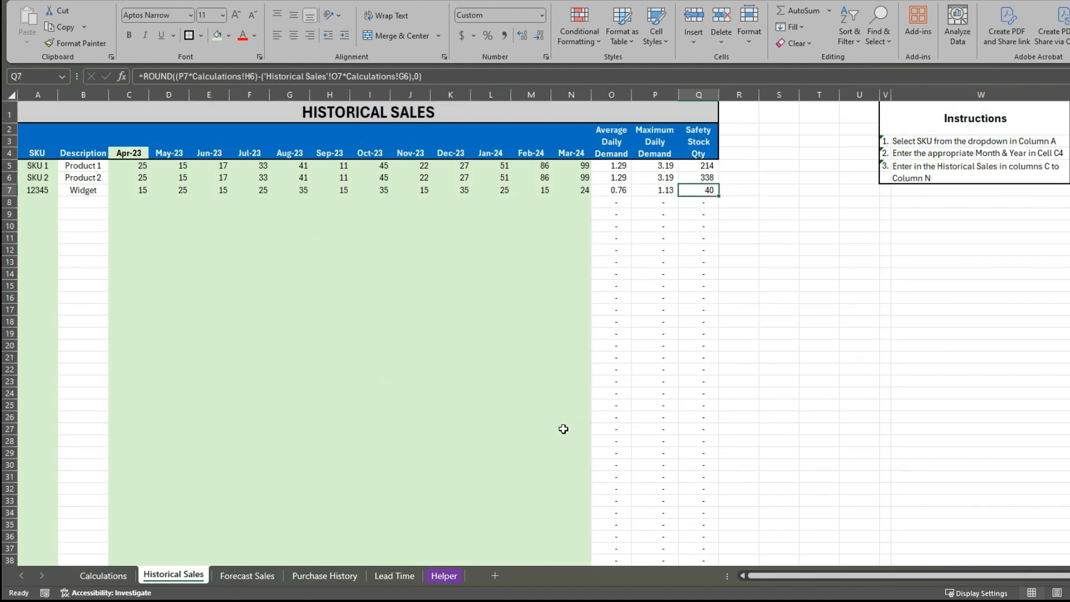
pyautogui.click(247, 575)
pyautogui.click(711, 191)
pyautogui.click(173, 575)
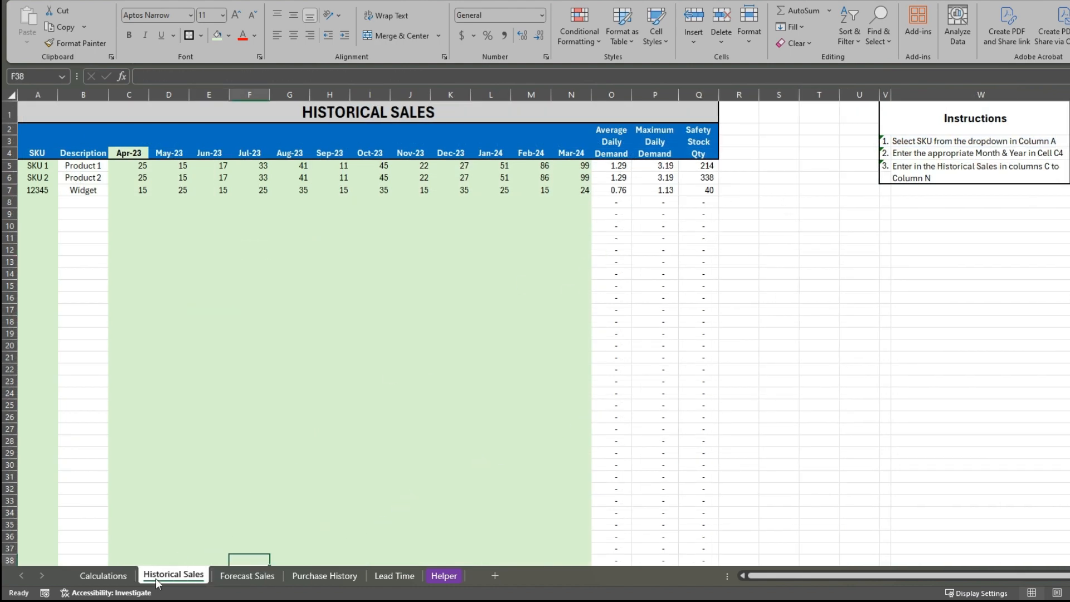
pyautogui.click(106, 574)
pyautogui.click(507, 281)
# Set the Widget's reorder basis in cell M6 to History and check its quantity to reorder
pyautogui.click(890, 185)
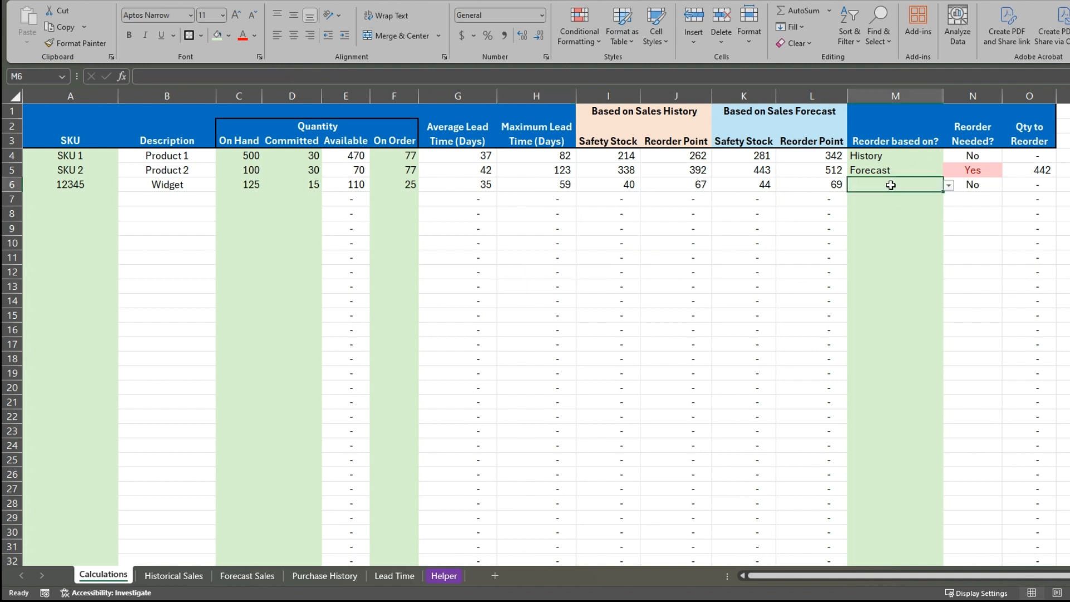
pyautogui.click(925, 146)
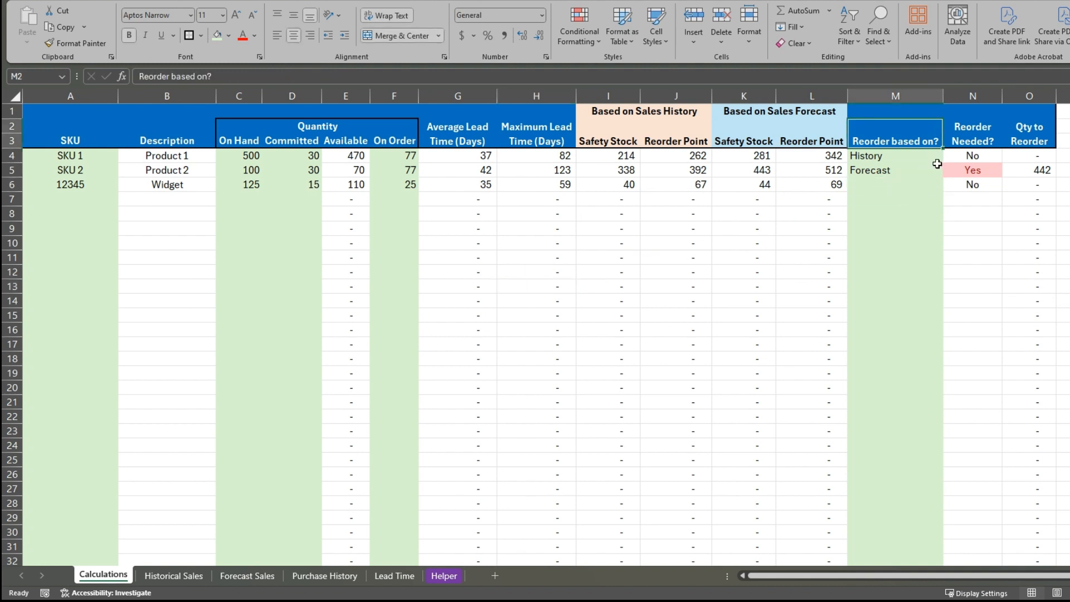
pyautogui.click(892, 157)
pyautogui.click(891, 171)
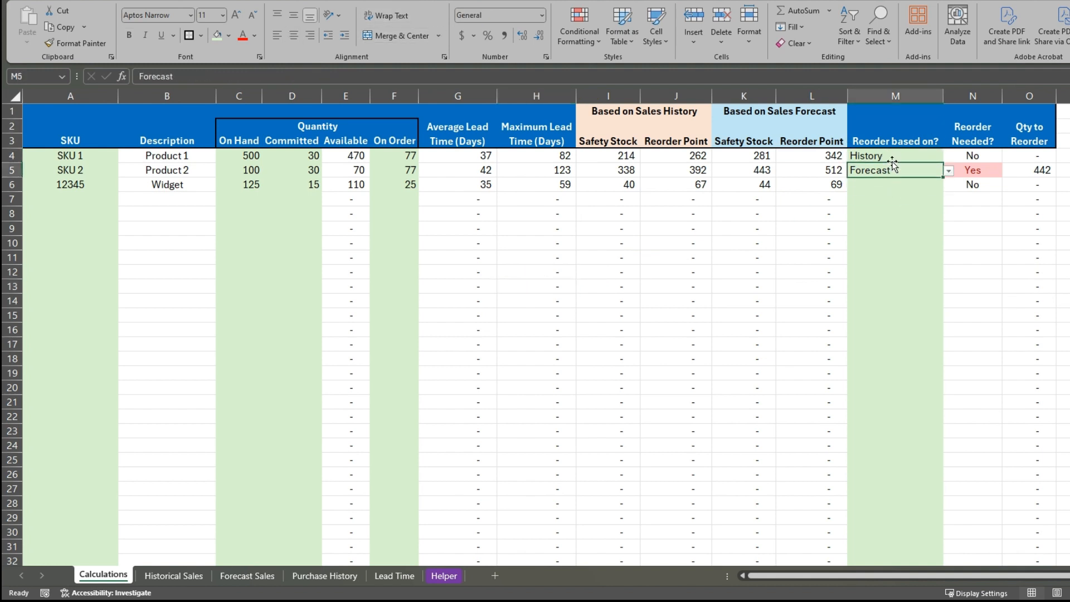
pyautogui.click(890, 159)
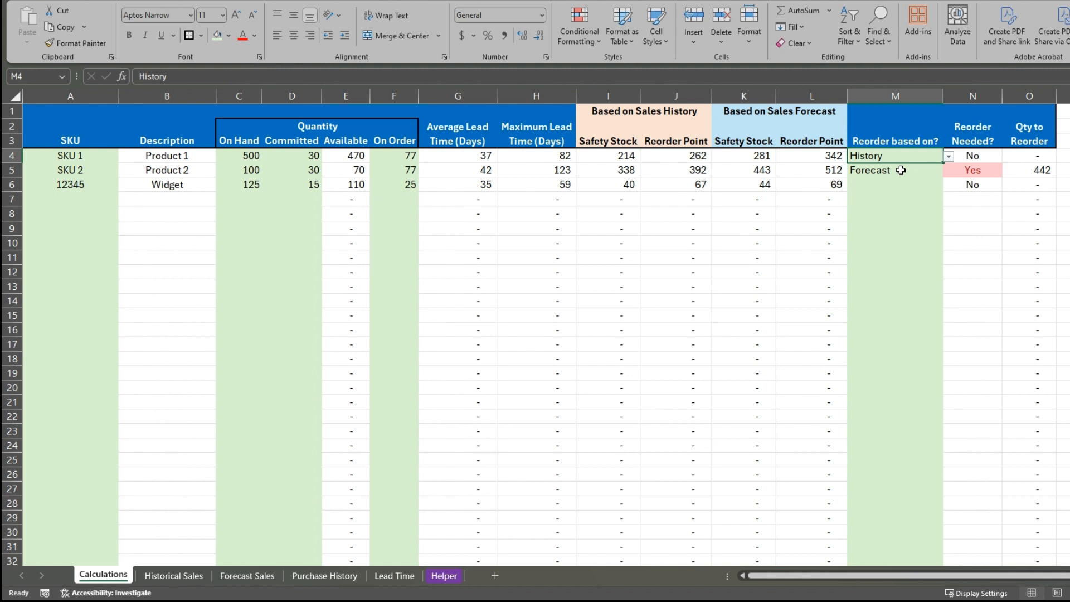
pyautogui.click(901, 170)
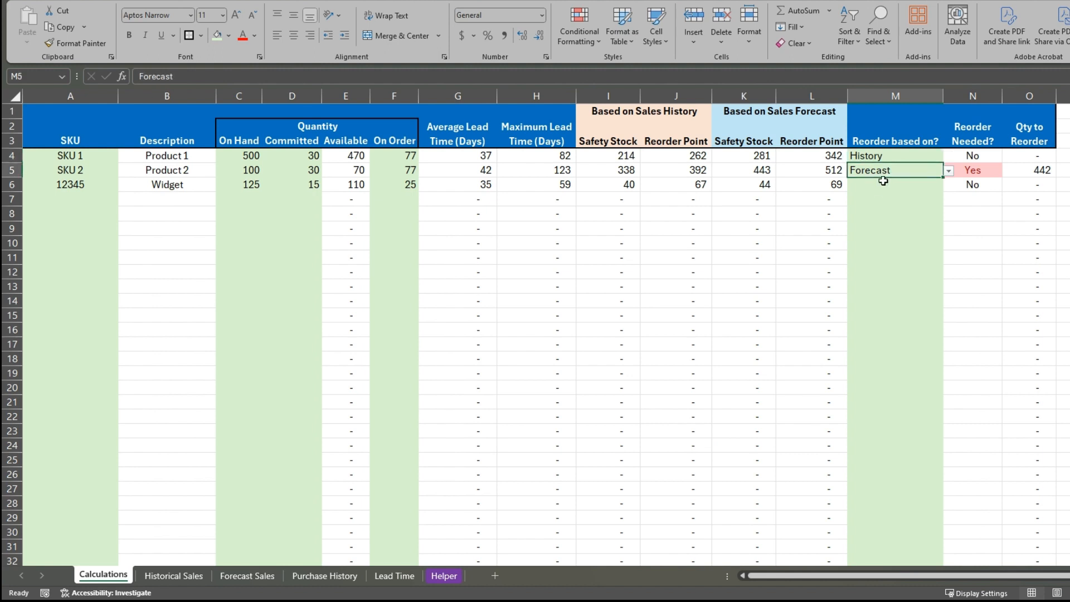
pyautogui.click(878, 183)
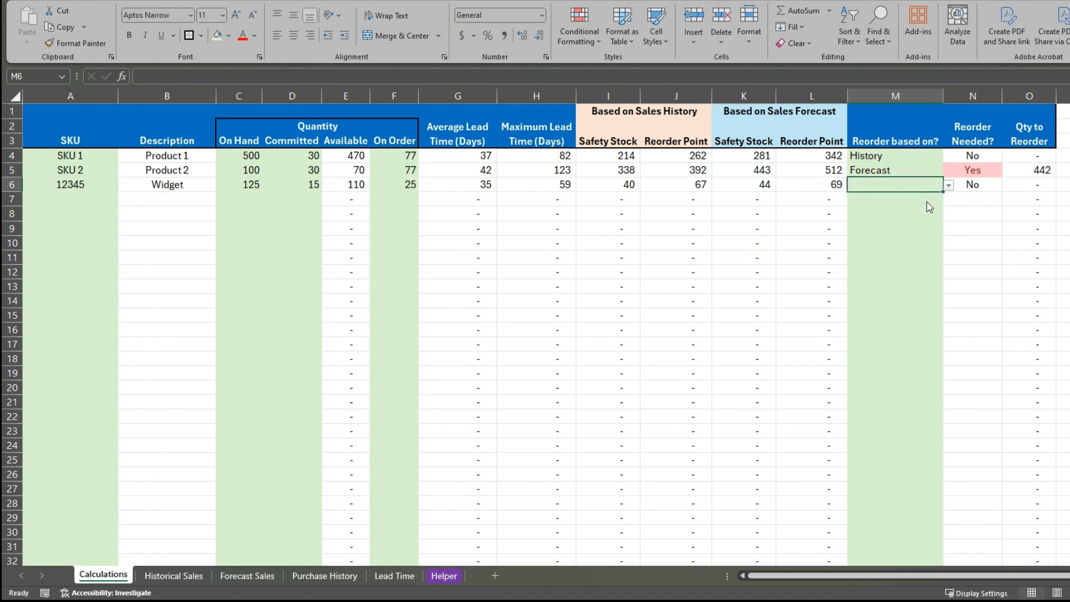
pyautogui.click(927, 200)
pyautogui.click(957, 214)
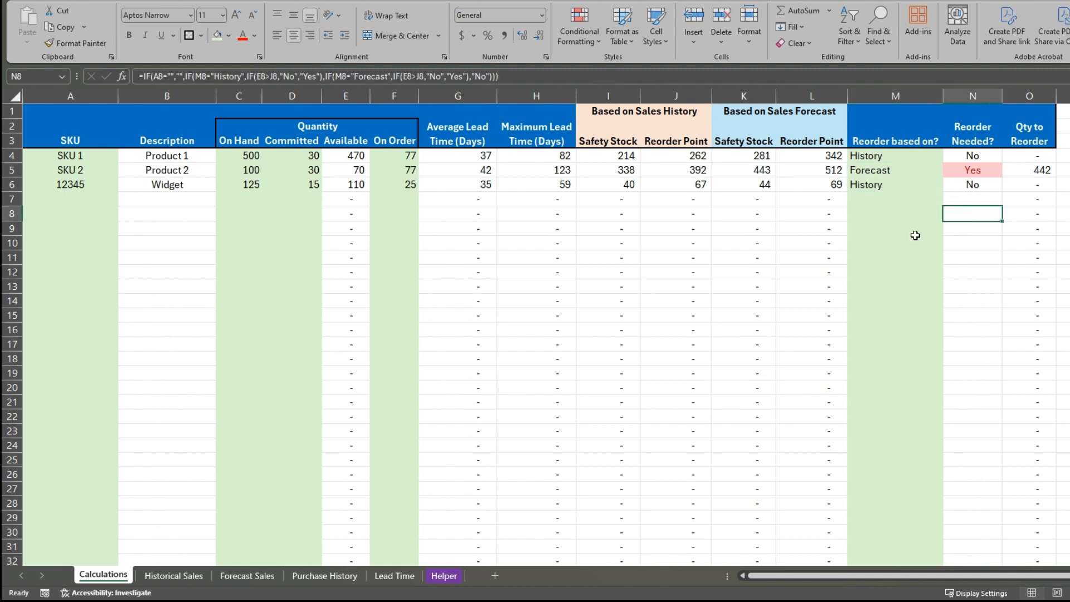
pyautogui.click(1028, 184)
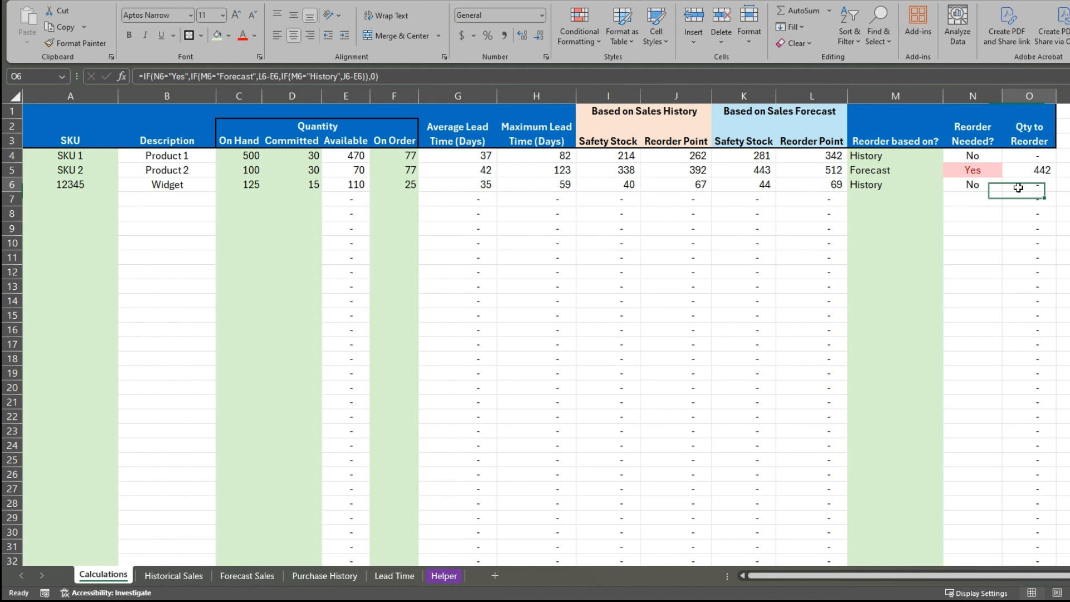
# Switch the Widget's reorder basis to Forecast and back to History
pyautogui.click(940, 186)
pyautogui.click(909, 213)
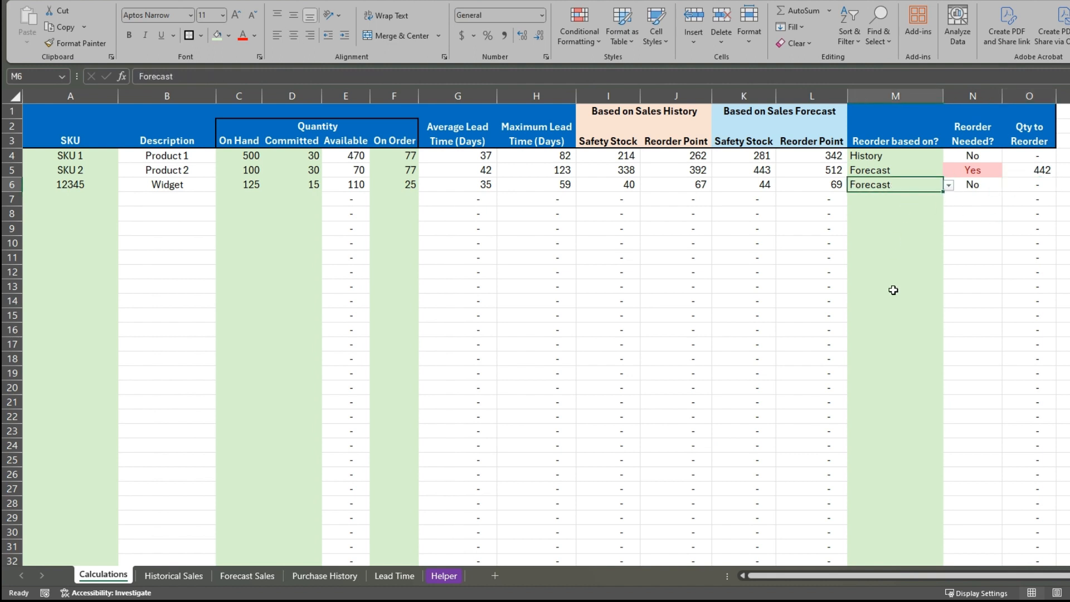
pyautogui.click(949, 186)
pyautogui.click(940, 199)
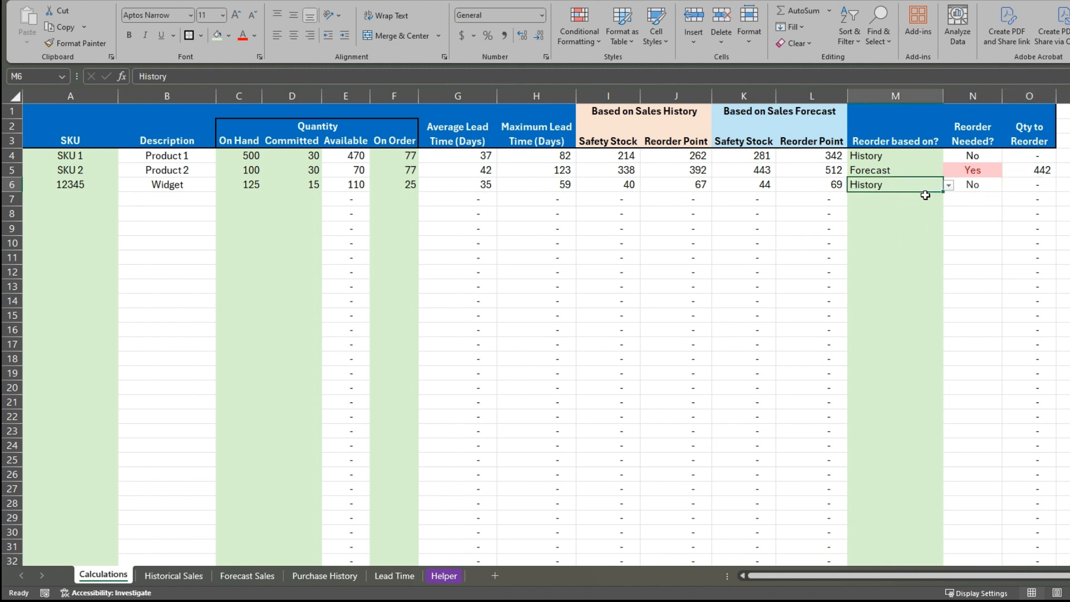
# Set the Widget's on-hand quantity to 10 and compare its reorder quantity on the Forecast and History bases, ending on History
pyautogui.click(258, 186)
pyautogui.write('10')
pyautogui.press('Return')
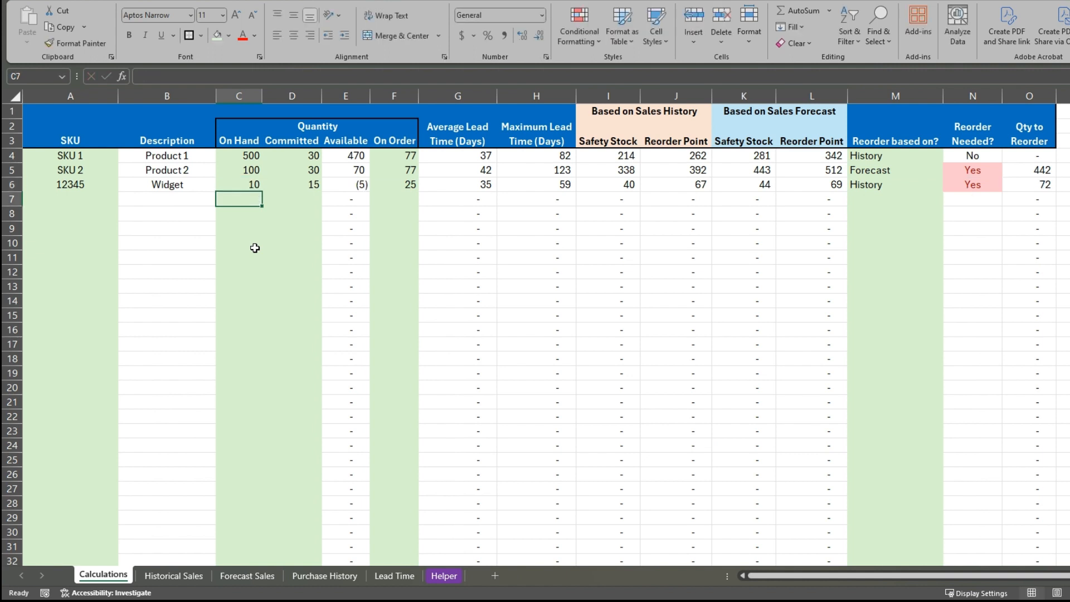
pyautogui.click(911, 186)
pyautogui.click(948, 185)
pyautogui.click(914, 212)
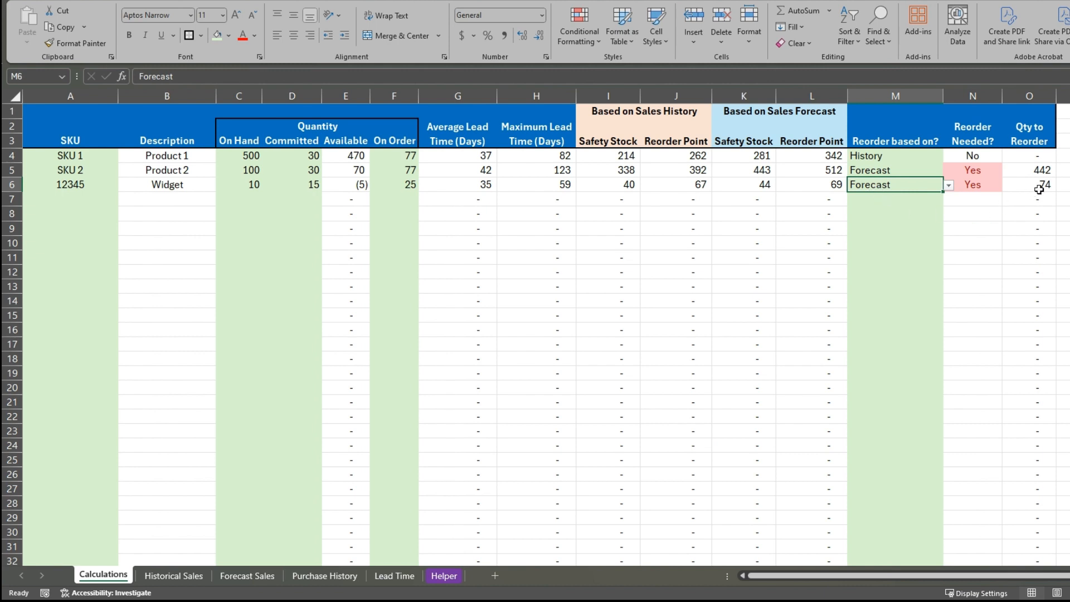
pyautogui.click(949, 186)
pyautogui.click(928, 199)
# Set the Widget's on-hand quantity to 100 and its committed quantity to 0
pyautogui.click(268, 186)
pyautogui.click(252, 189)
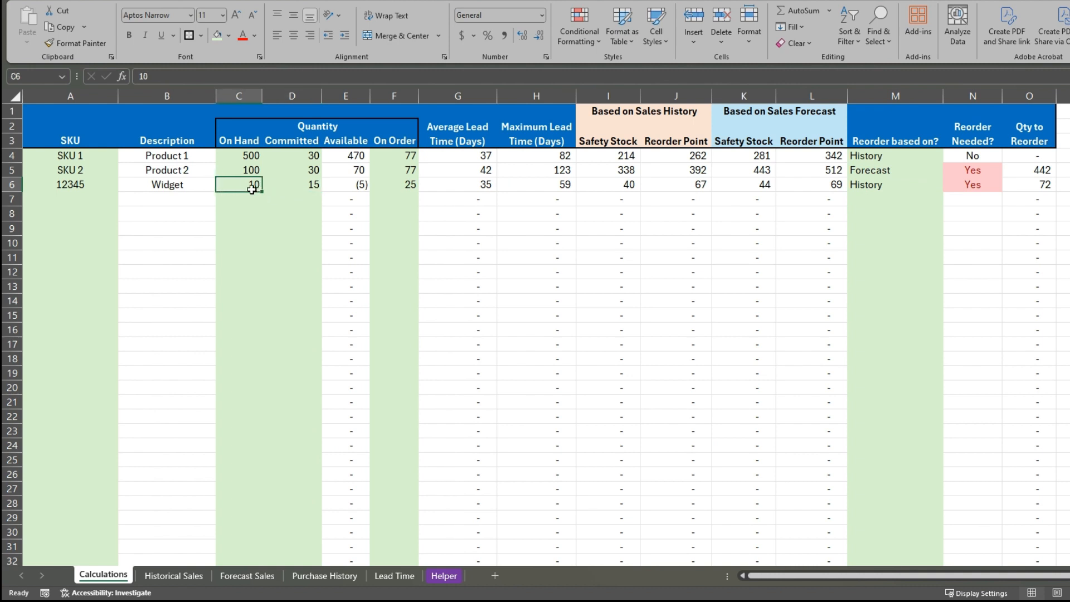
pyautogui.write('100')
pyautogui.press('Return')
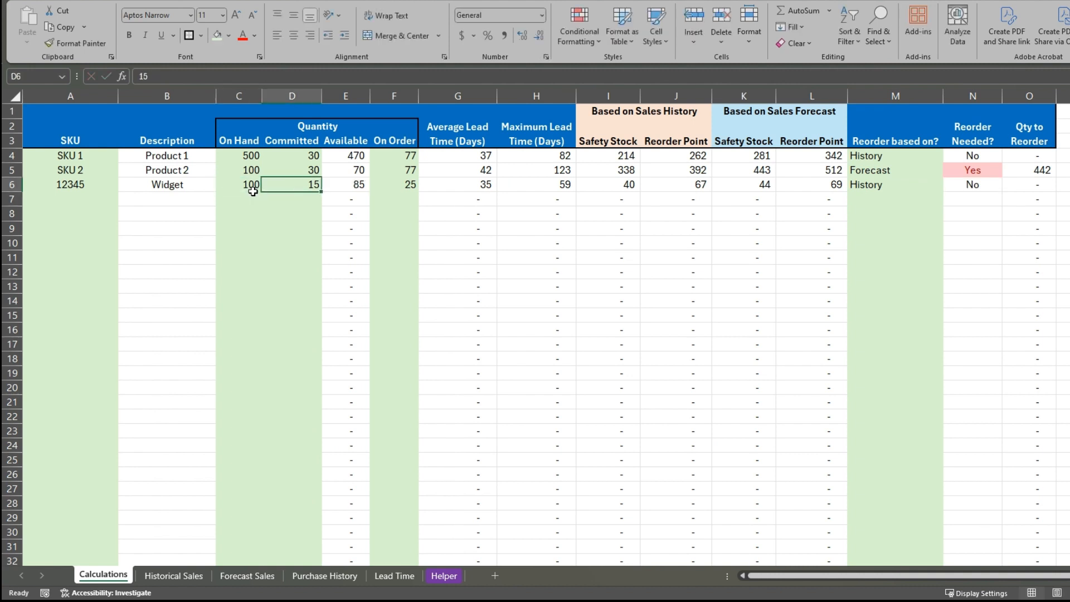
pyautogui.press('Up')
pyautogui.press('Right')
pyautogui.write('0')
pyautogui.press('Return')
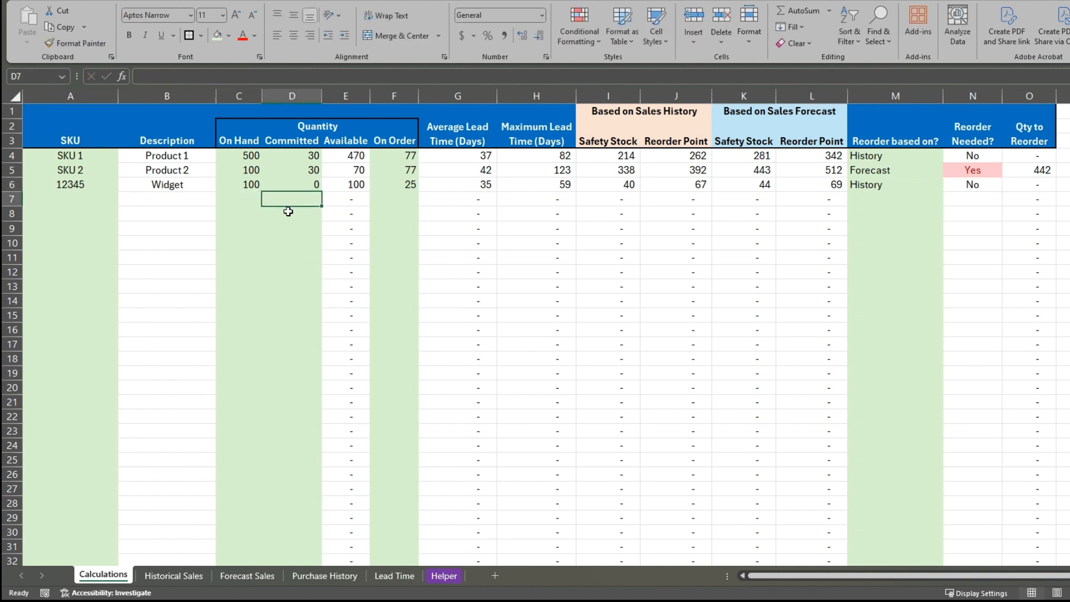
# Set the Widget's on-hand quantity to 25 and its reorder basis to Forecast
pyautogui.click(255, 186)
pyautogui.write('25')
pyautogui.press('Return')
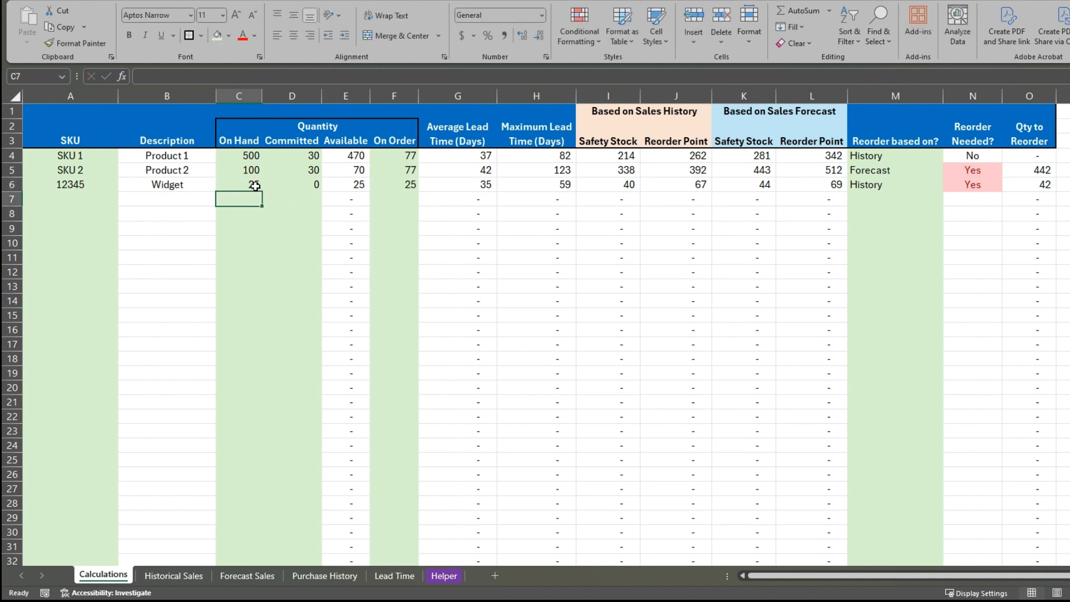
pyautogui.click(888, 184)
pyautogui.click(948, 185)
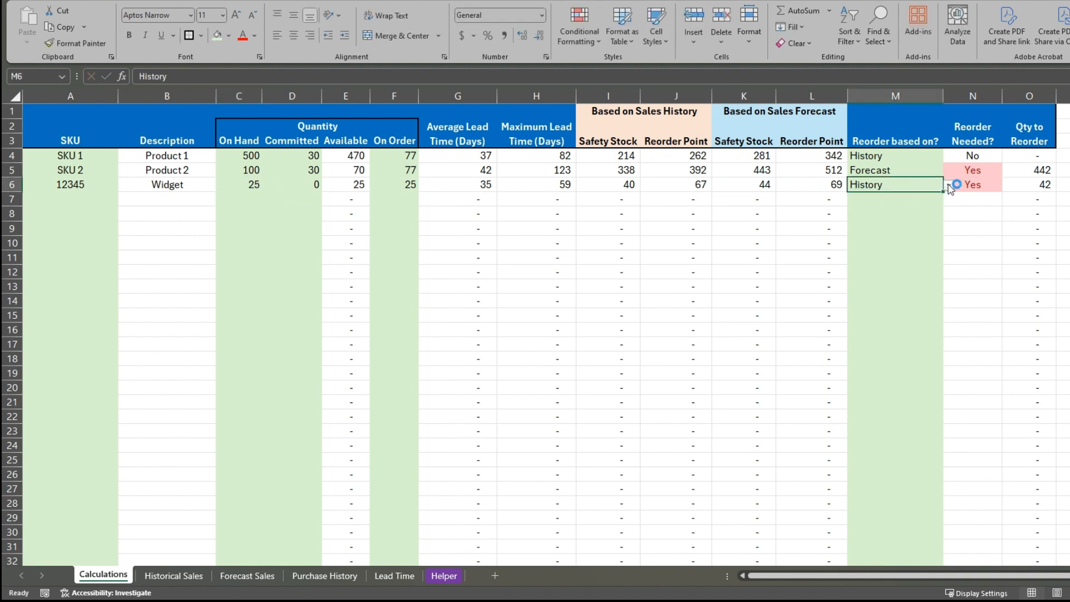
pyautogui.click(916, 209)
pyautogui.click(910, 228)
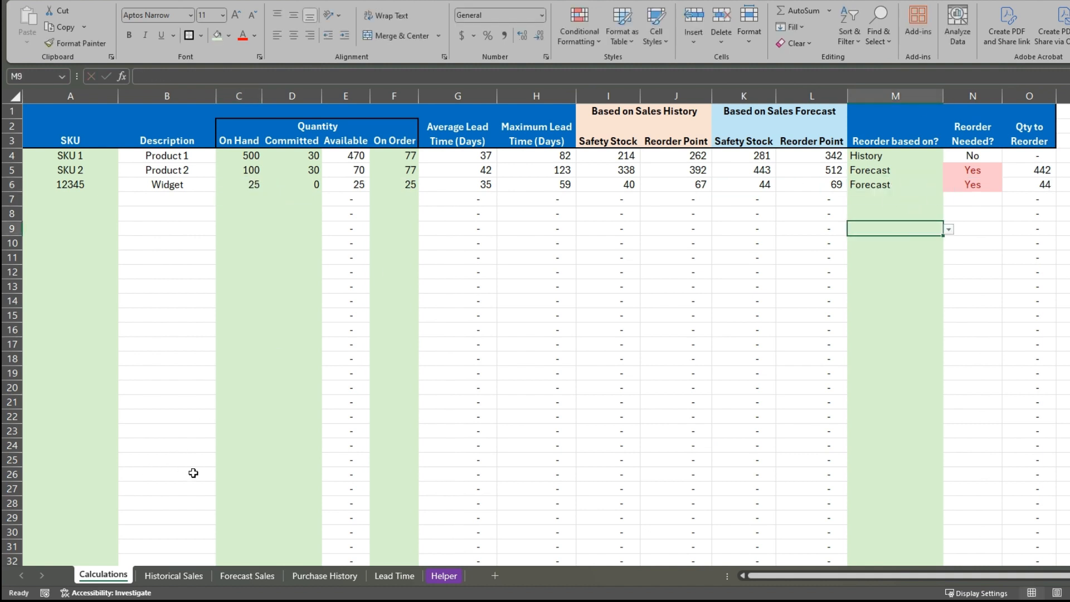
# Examine the Reorder Needed? results for the three SKUs on the Calculations sheet
pyautogui.click(1006, 144)
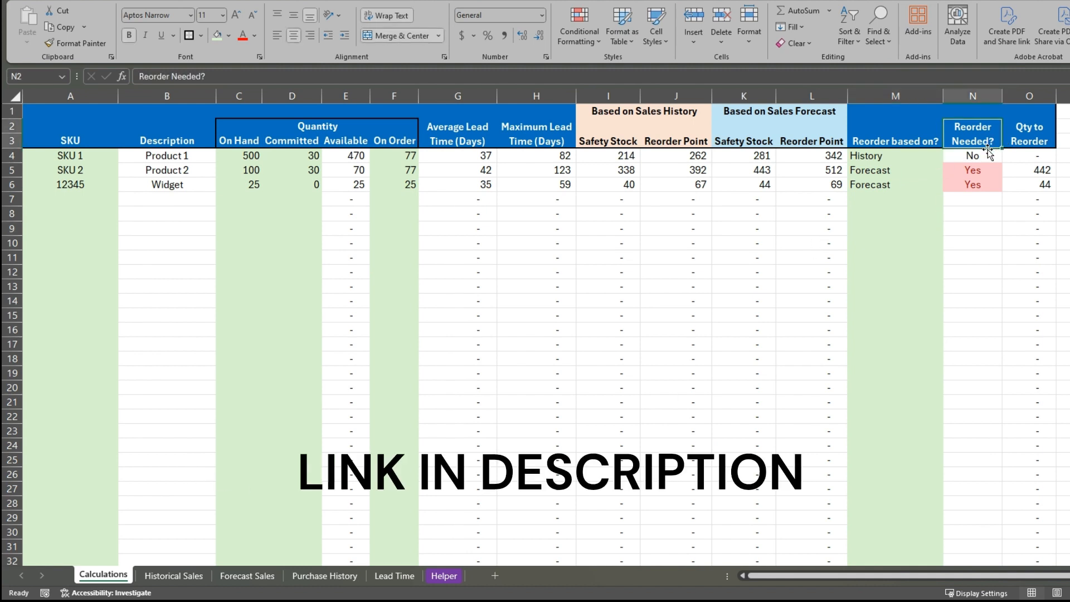
pyautogui.click(984, 156)
pyautogui.click(966, 174)
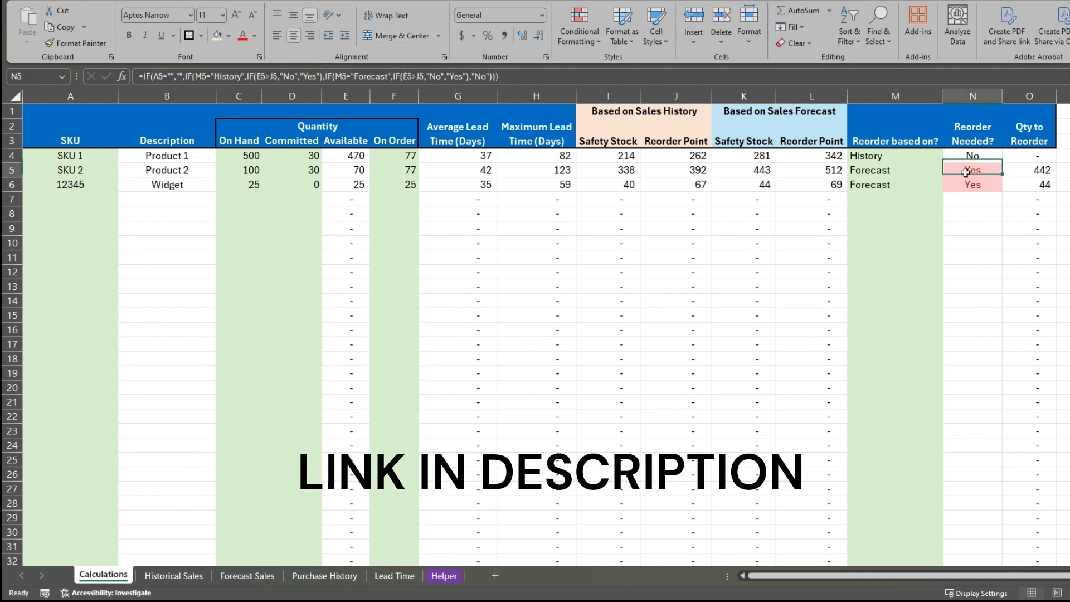
pyautogui.click(968, 187)
pyautogui.click(968, 158)
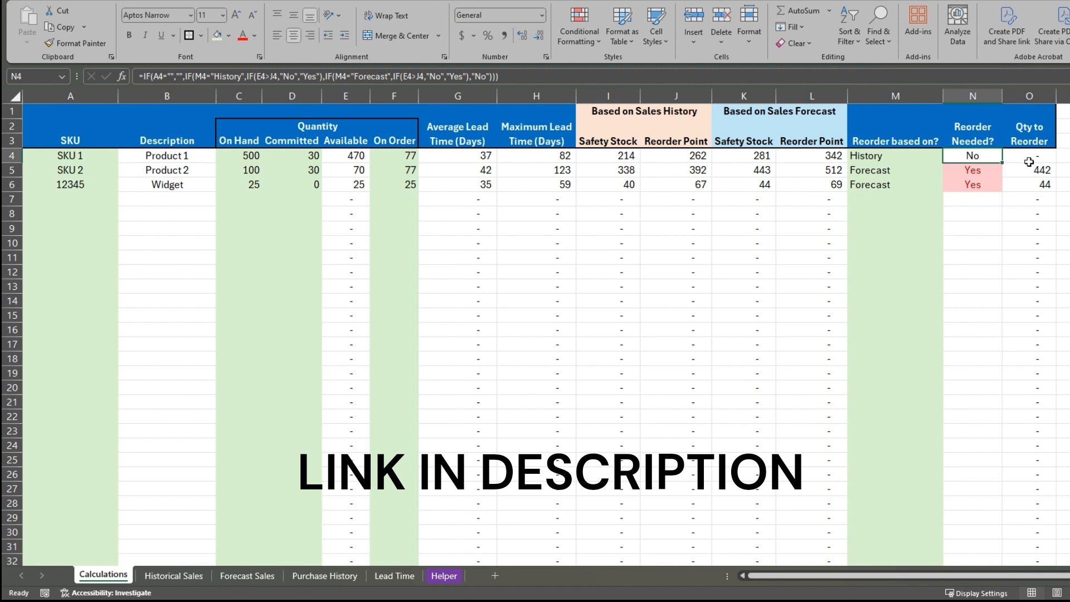
pyautogui.click(979, 171)
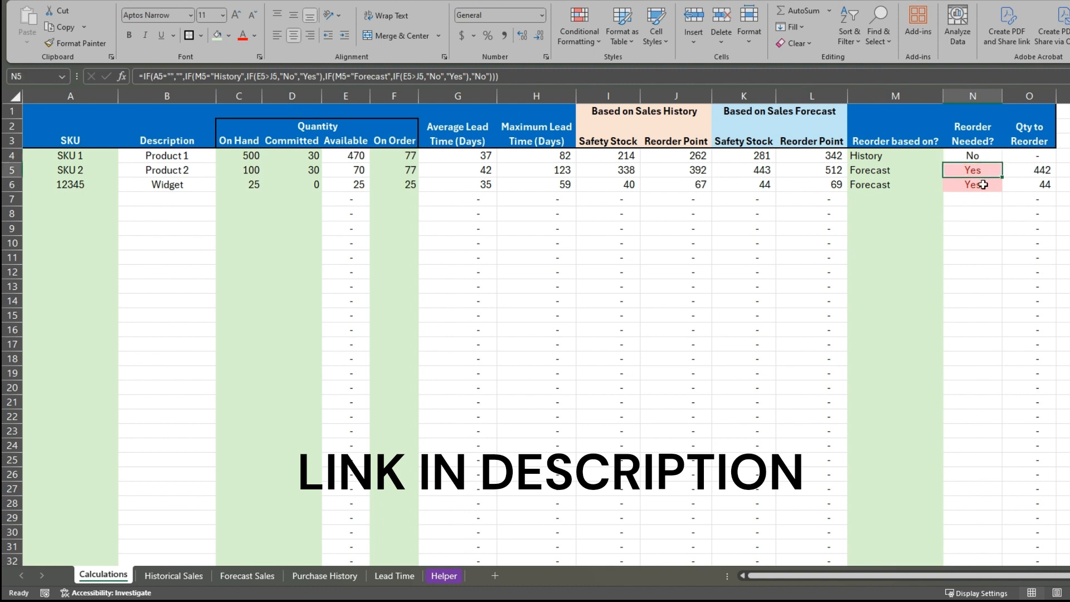
pyautogui.click(981, 186)
pyautogui.click(986, 169)
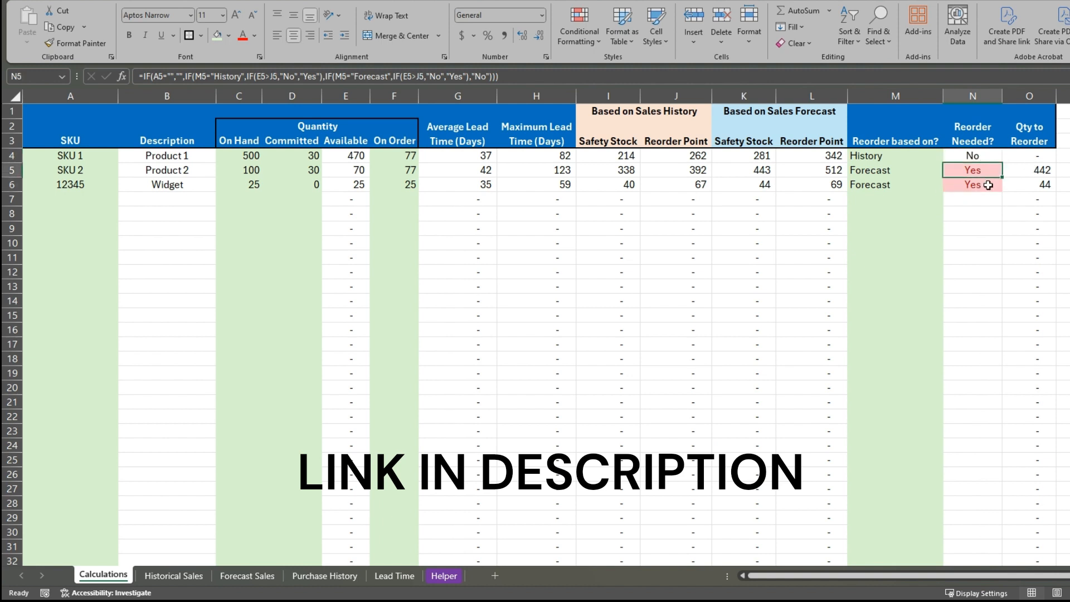